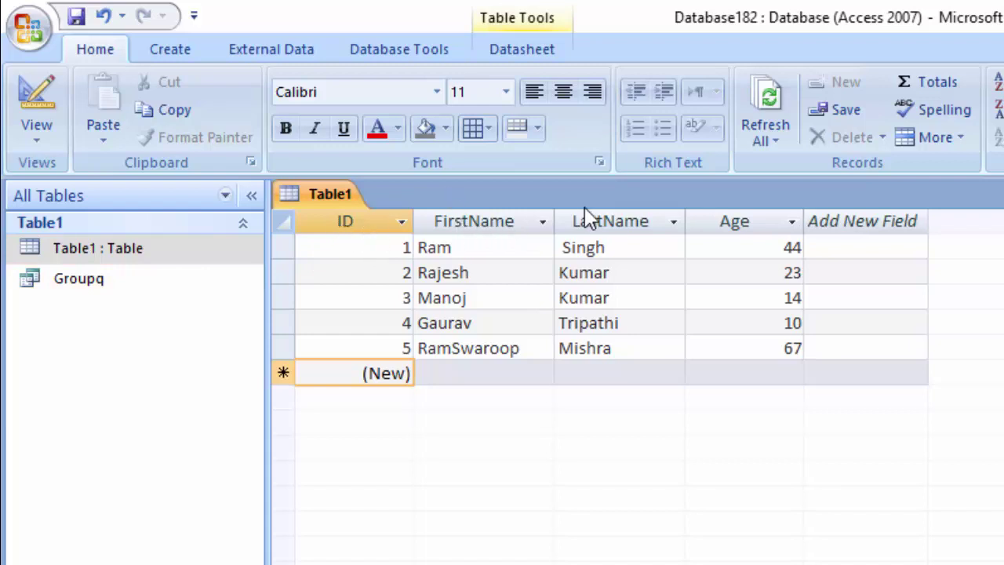
Review the ages recorded in Table1: 44, 23, 14 and 67
left_click(765, 247)
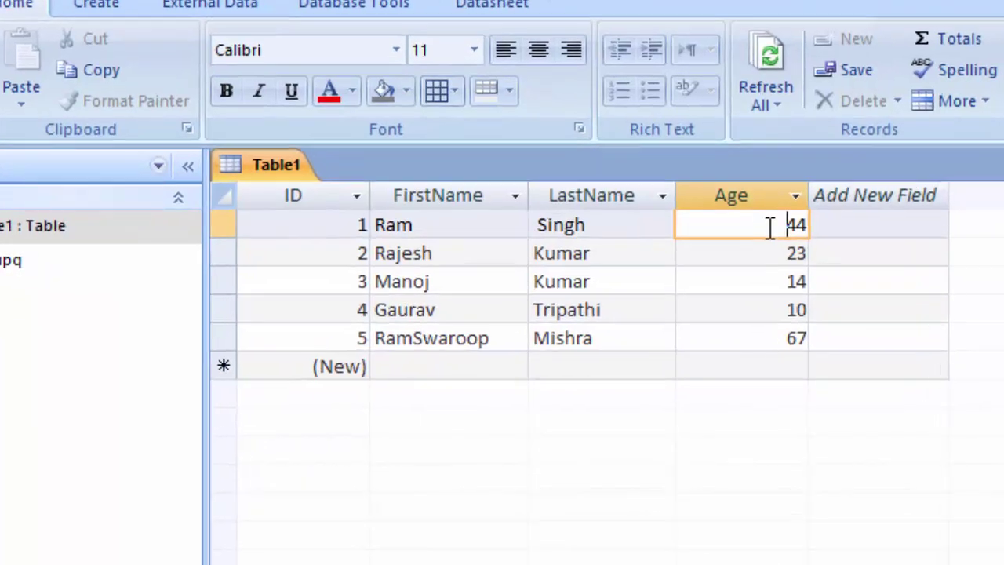
left_click_drag(774, 247, 862, 247)
left_click(797, 226)
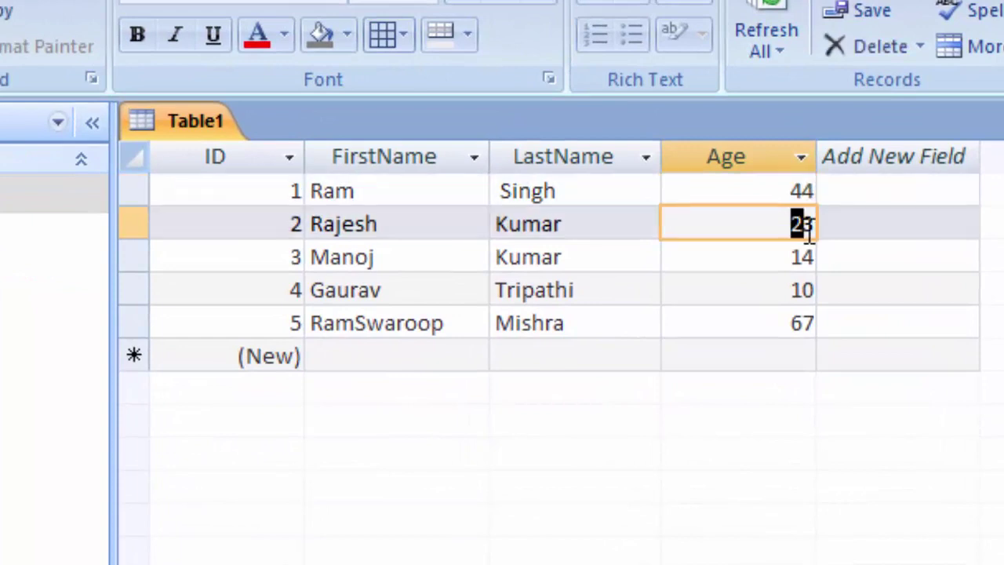
left_click(801, 257)
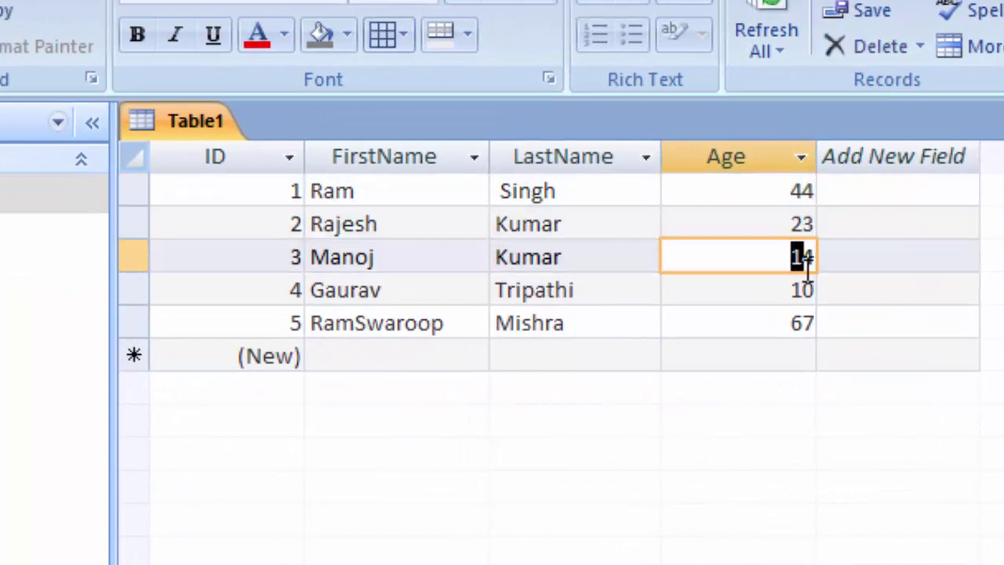
left_click(788, 329)
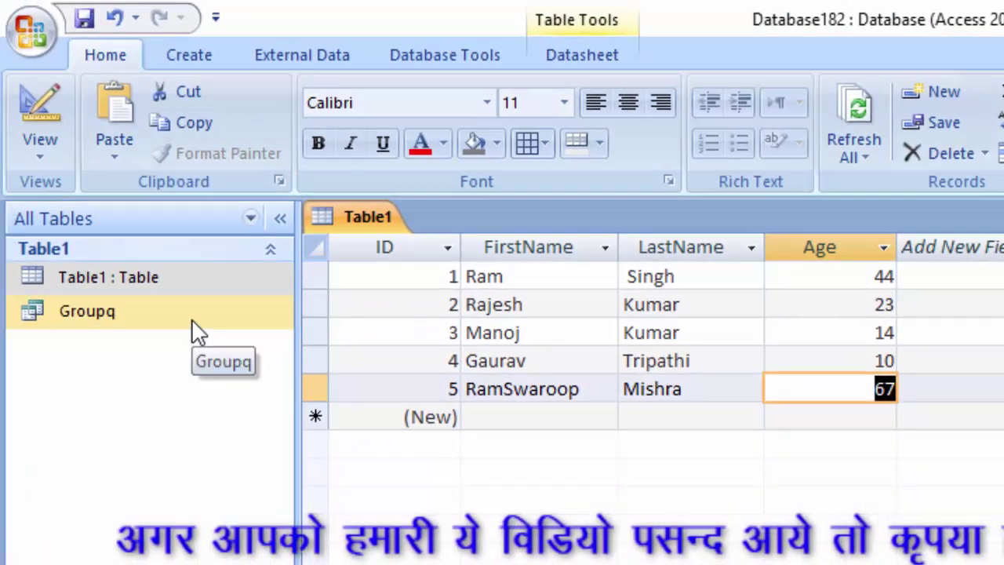
Open the Groupq query and review its Adult, Minor, Minor and Senior AgeGroup labels
double_click(192, 318)
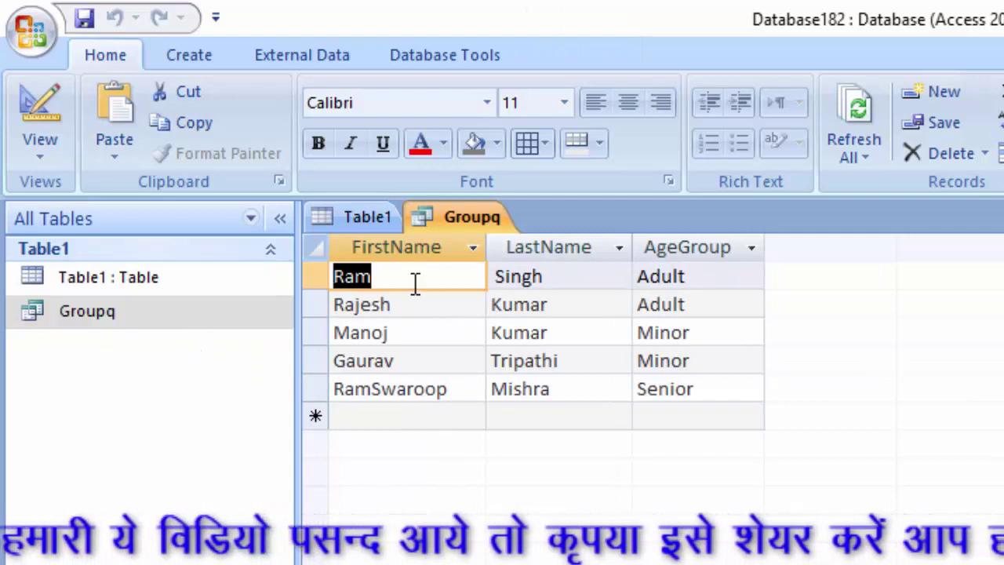
left_click(415, 284)
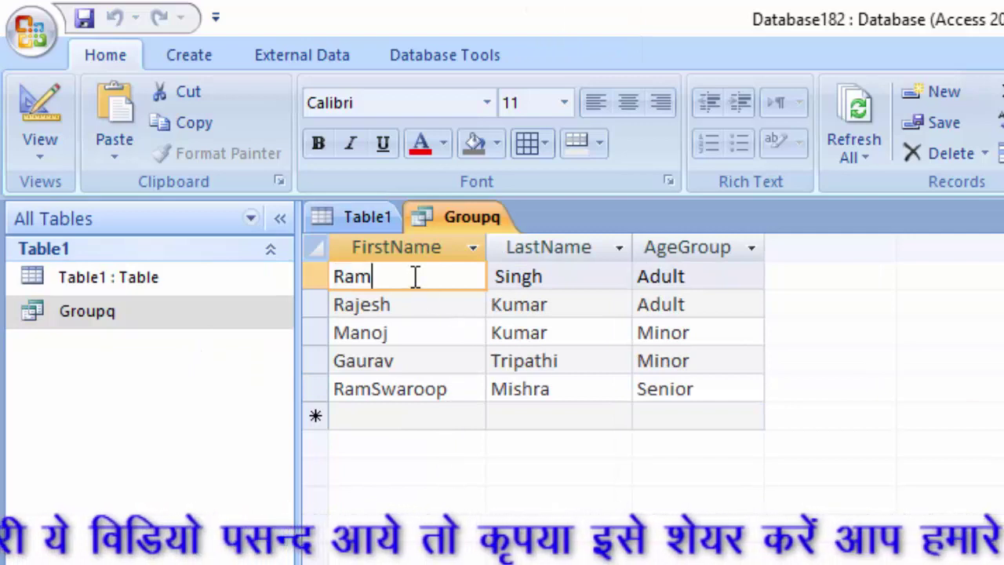
left_click(589, 273)
left_click(697, 275)
left_click_drag(697, 275, 646, 267)
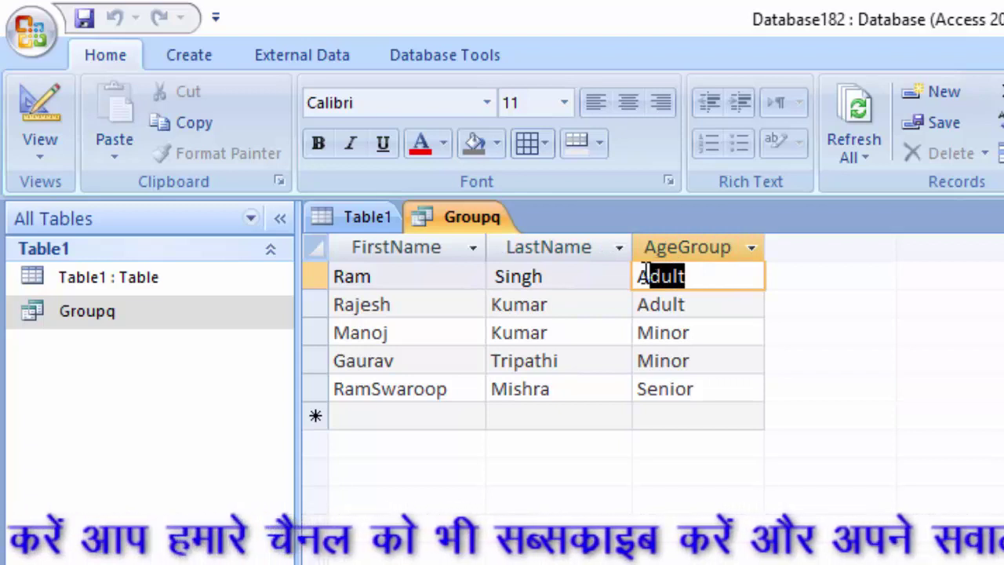
left_click(708, 336)
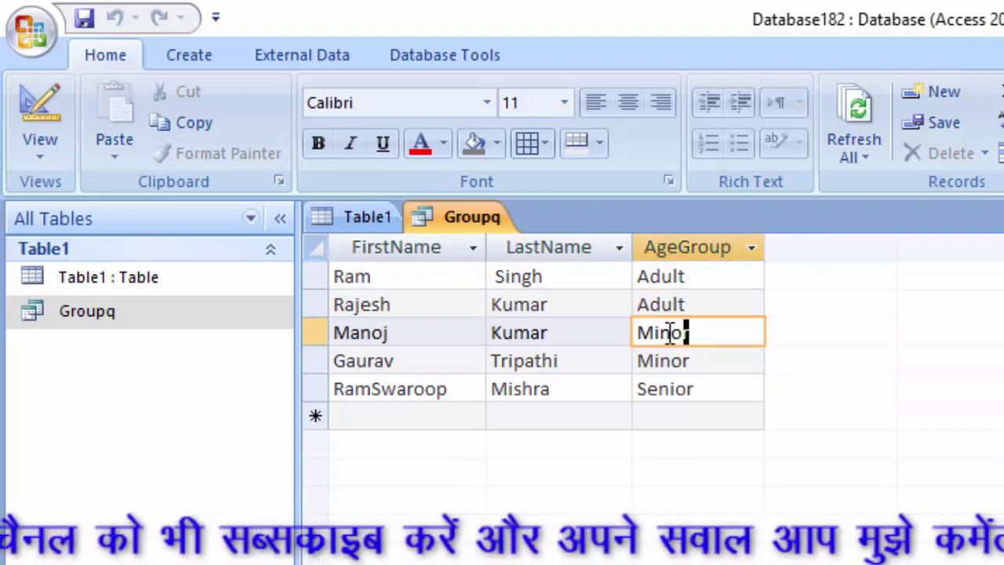
double_click(669, 333)
left_click(632, 359)
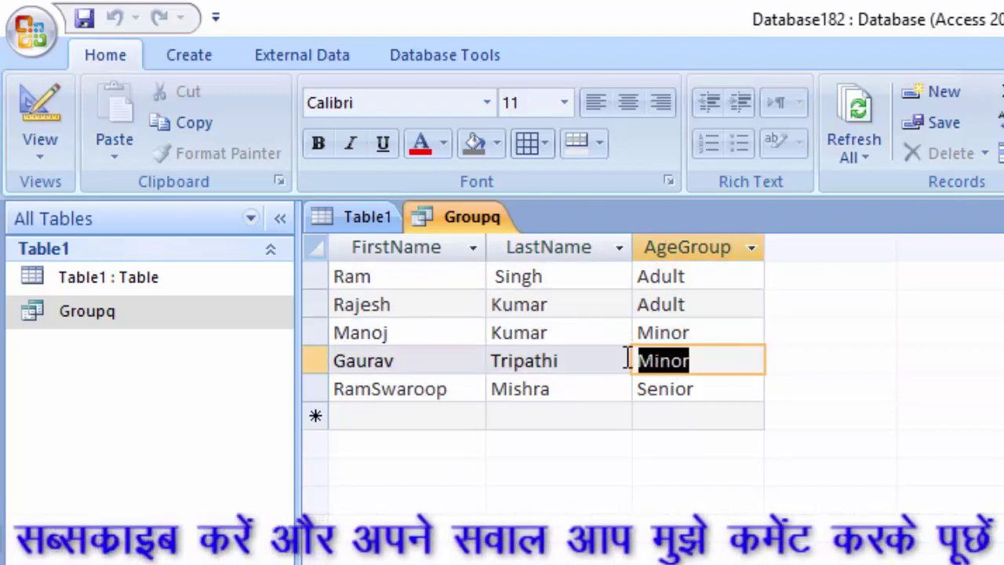
left_click(718, 392)
left_click(633, 380)
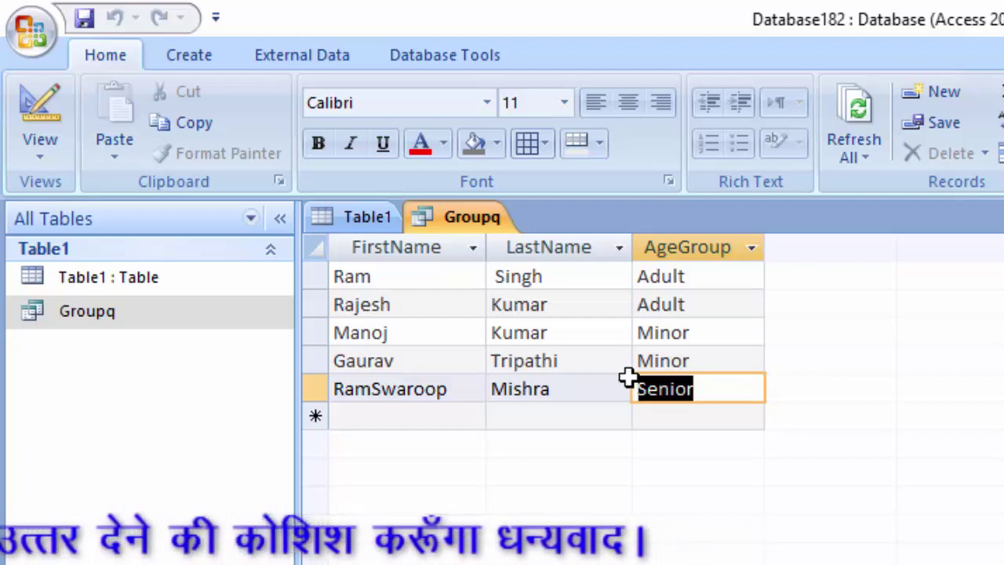
Close the Groupq query, delete it after confirming, and return to the Table1 datasheet
right_click(468, 220)
left_click(536, 266)
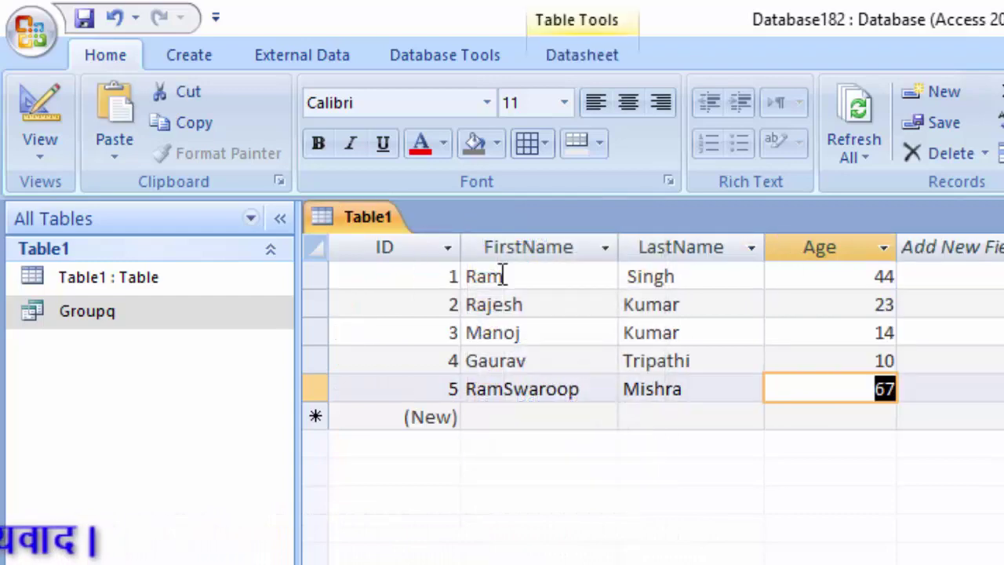
right_click(152, 330)
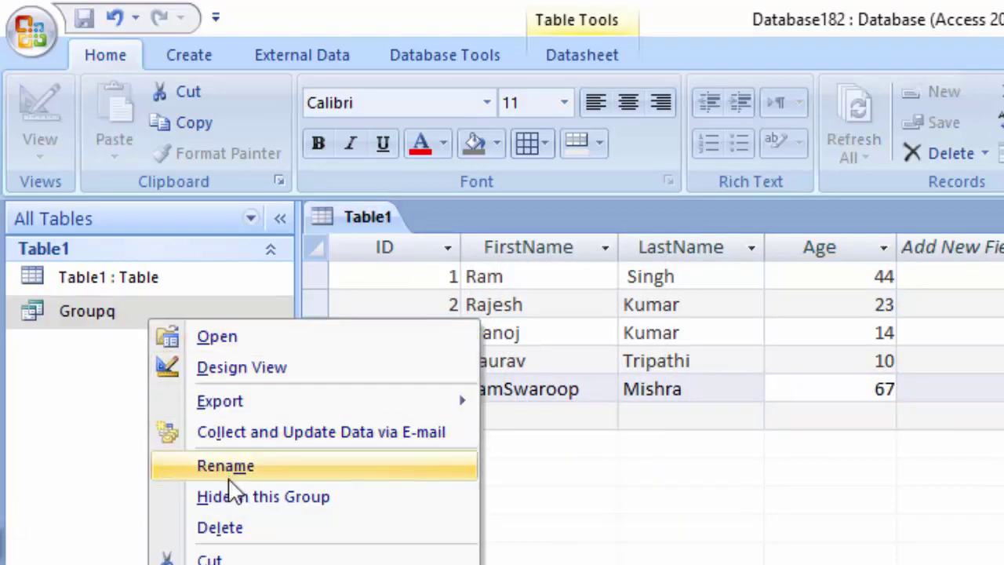
left_click(241, 531)
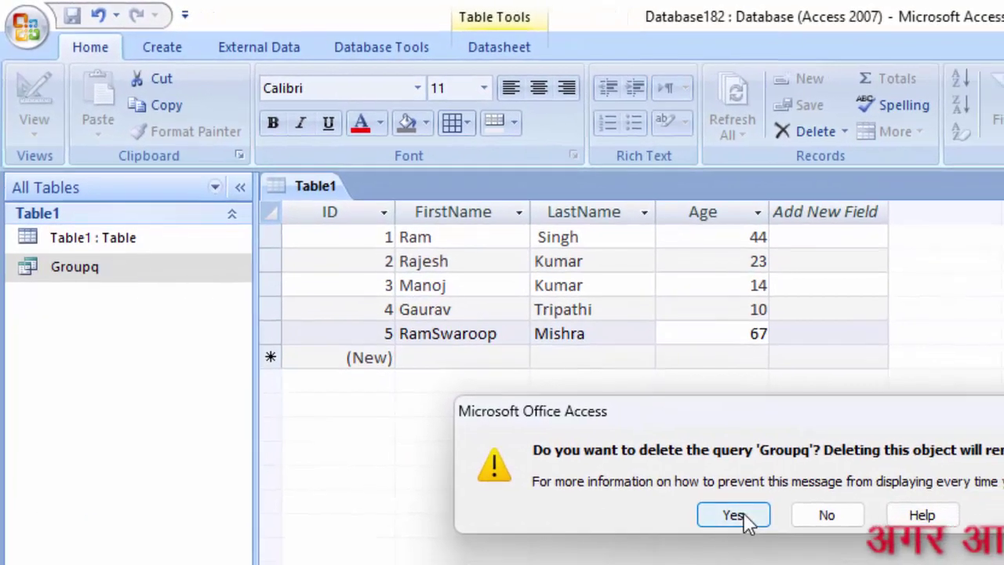
left_click(745, 515)
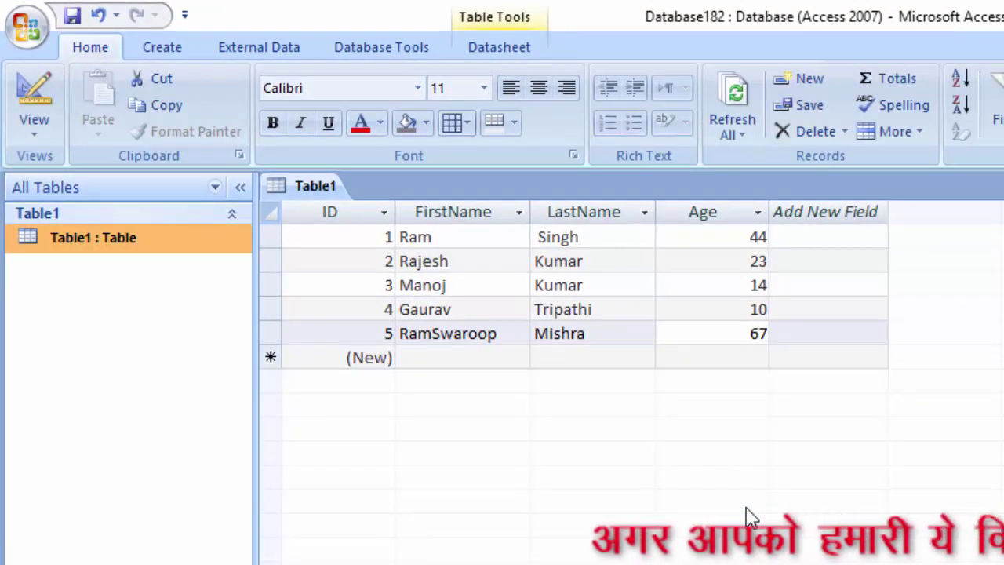
left_click(734, 237)
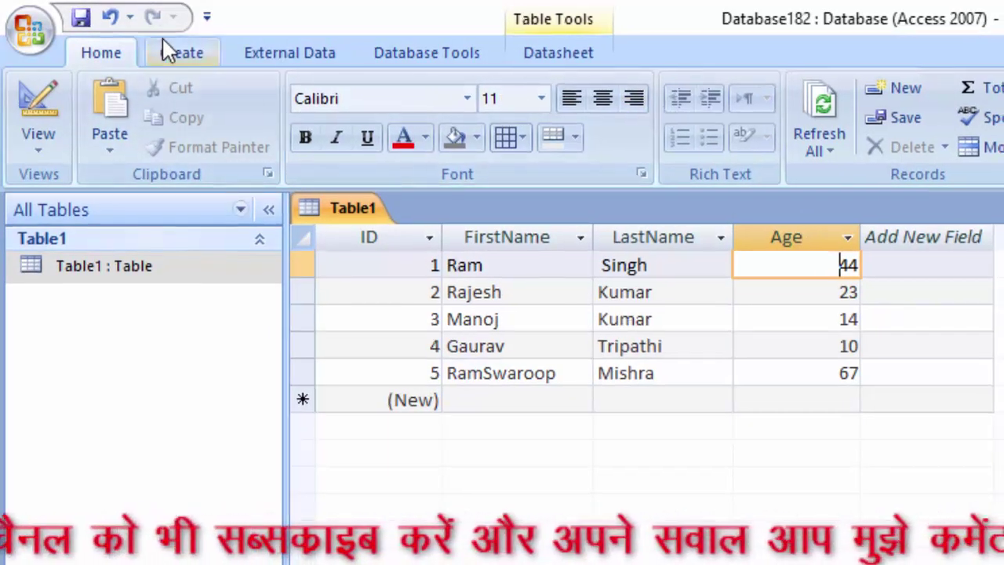
Create a blank query design with no tables, switch it to SQL View, and select the SELECT; placeholder
left_click(165, 43)
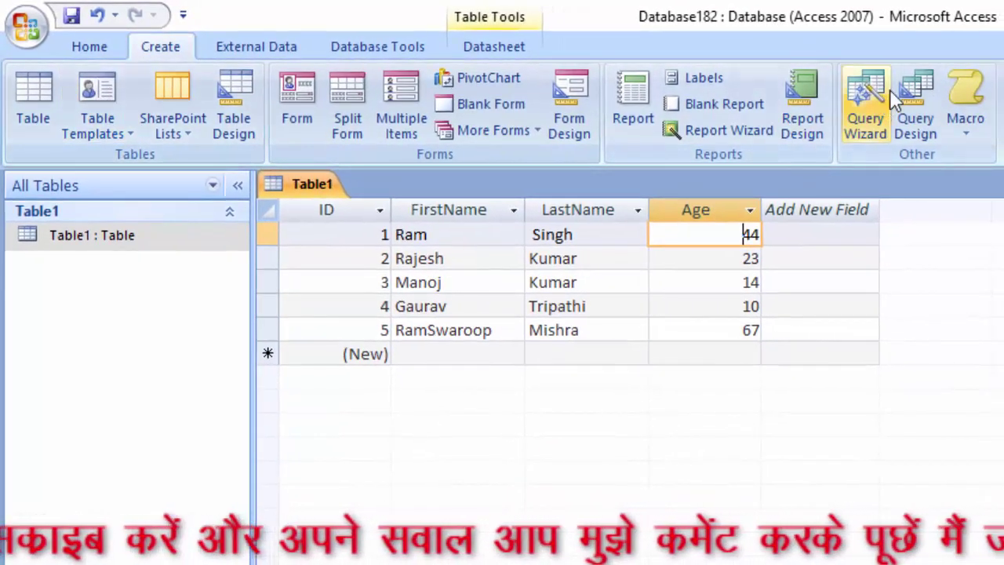
left_click(919, 102)
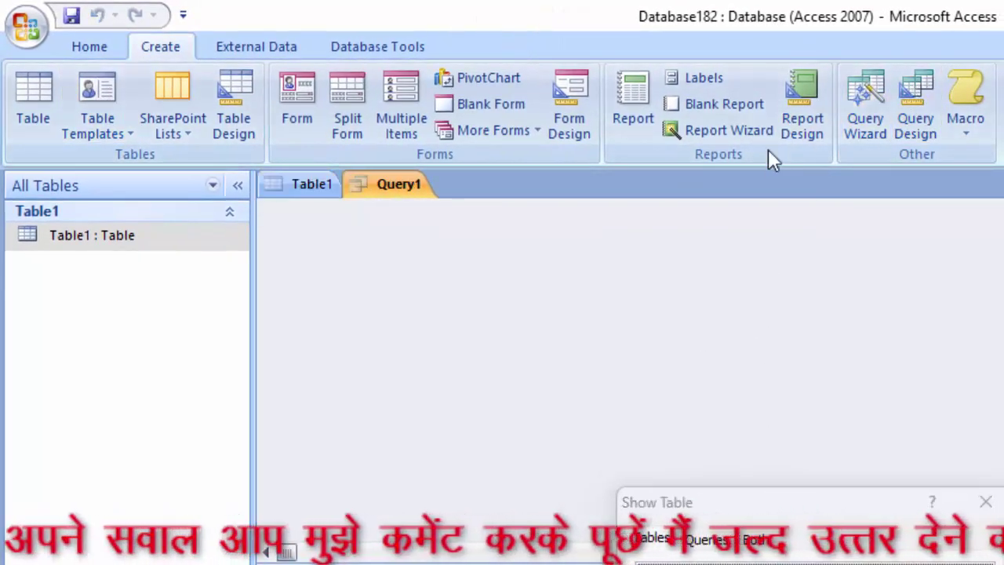
left_click_drag(764, 509, 769, 239)
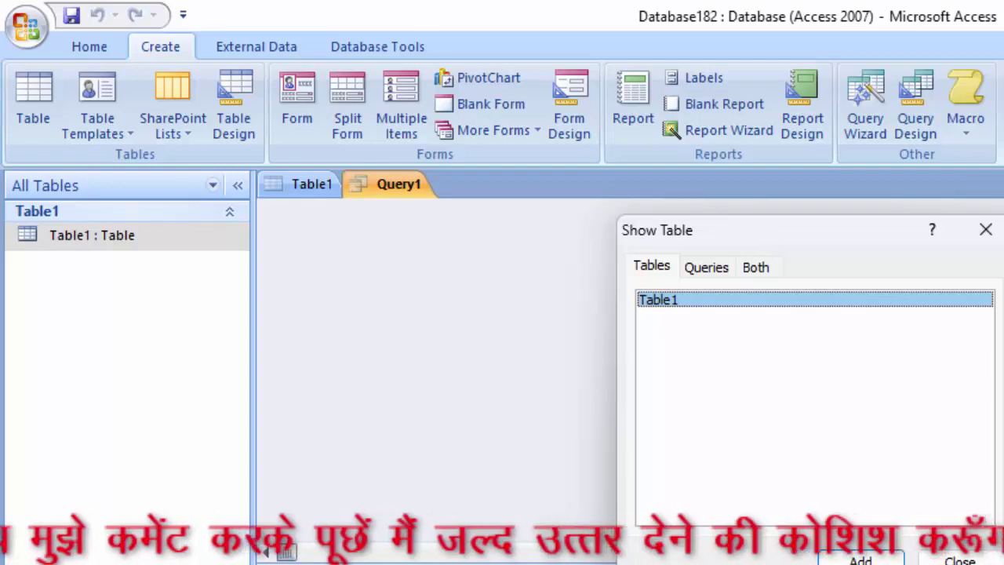
left_click(960, 560)
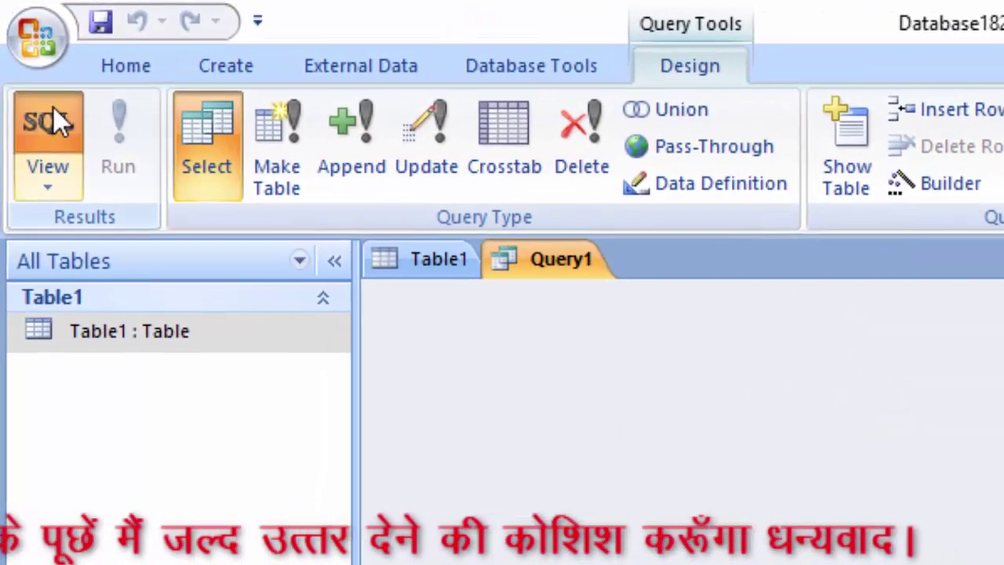
left_click(54, 107)
left_click_drag(314, 196, 105, 200)
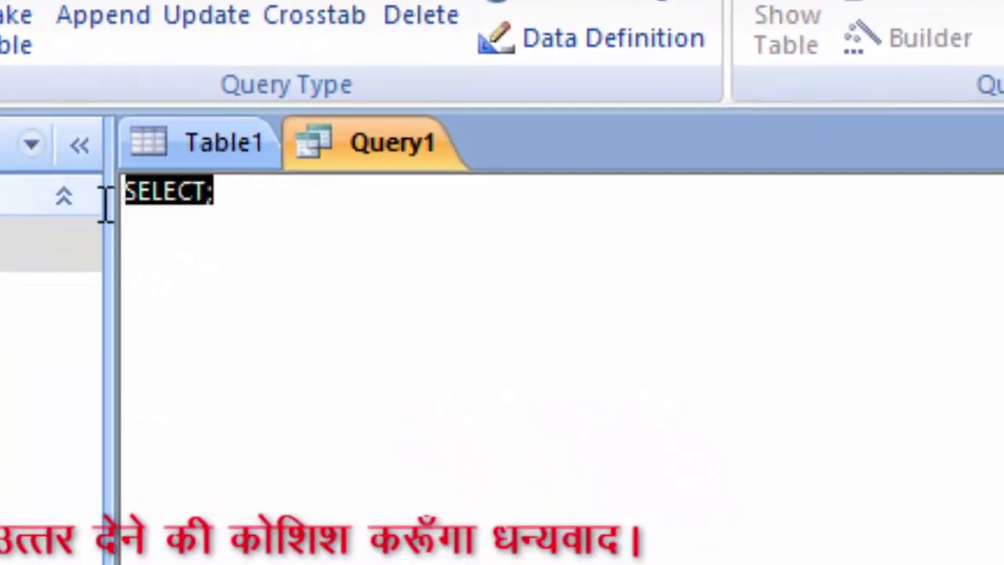
Replace the default SQL with 'select FirstName,LastName,', correcting the typo
key("Delete")
type("s")
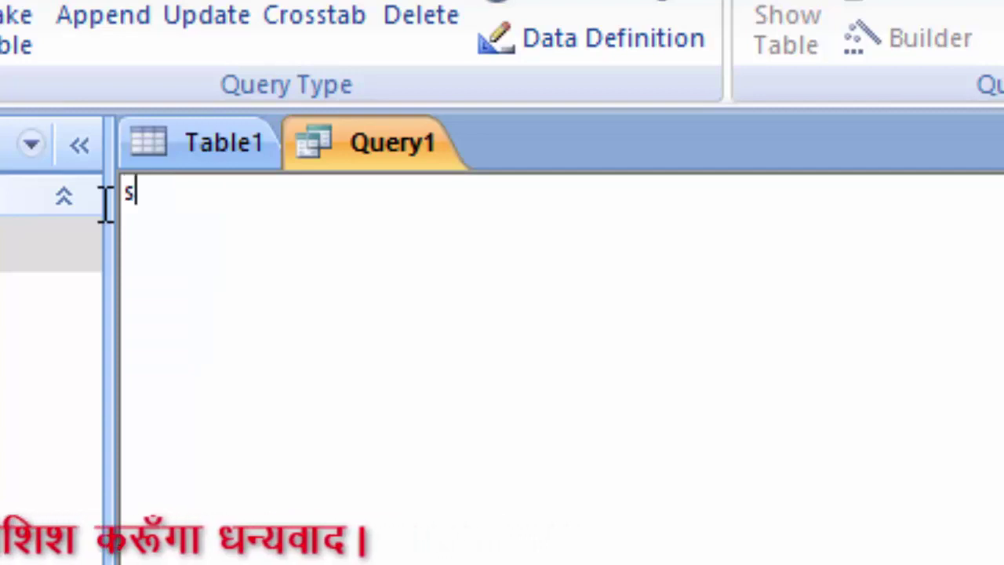
type("elect")
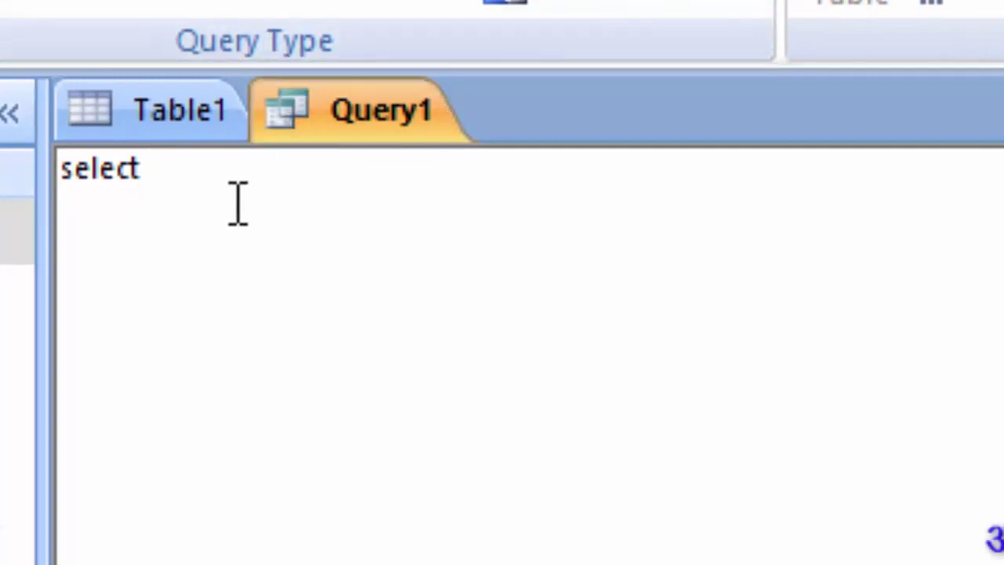
key("Return")
left_click_drag(114, 191, 41, 182)
right_click(125, 188)
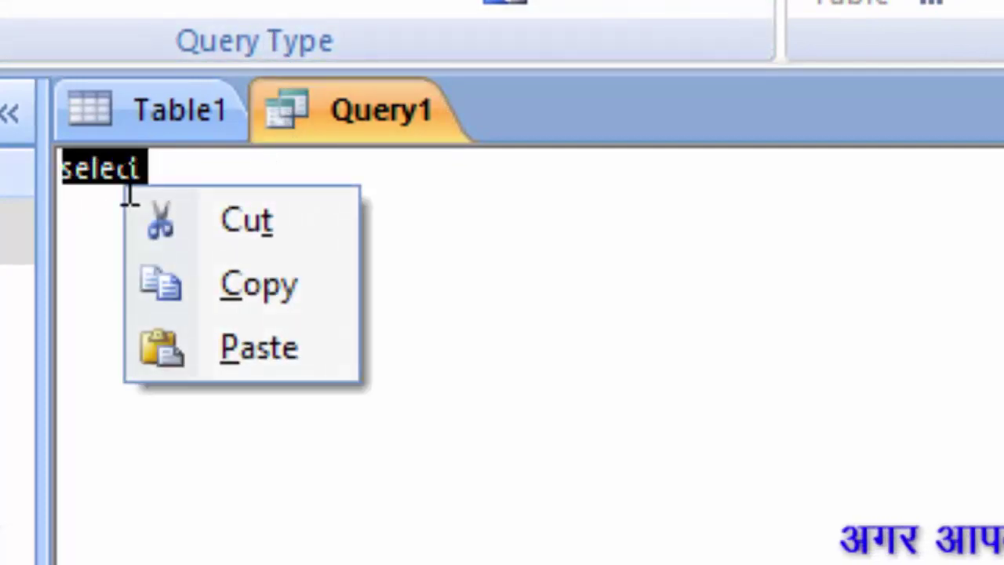
left_click(374, 508)
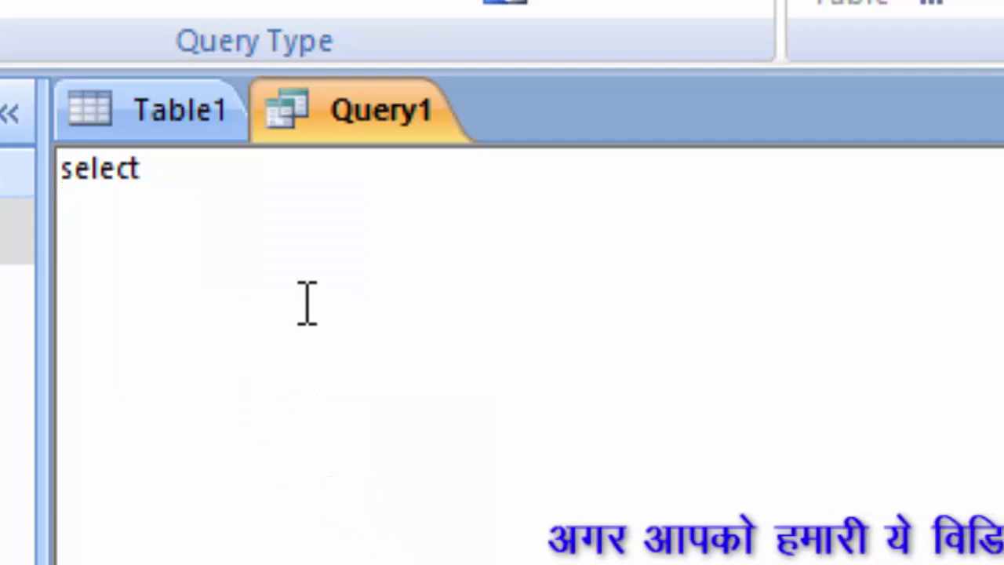
left_click(266, 187)
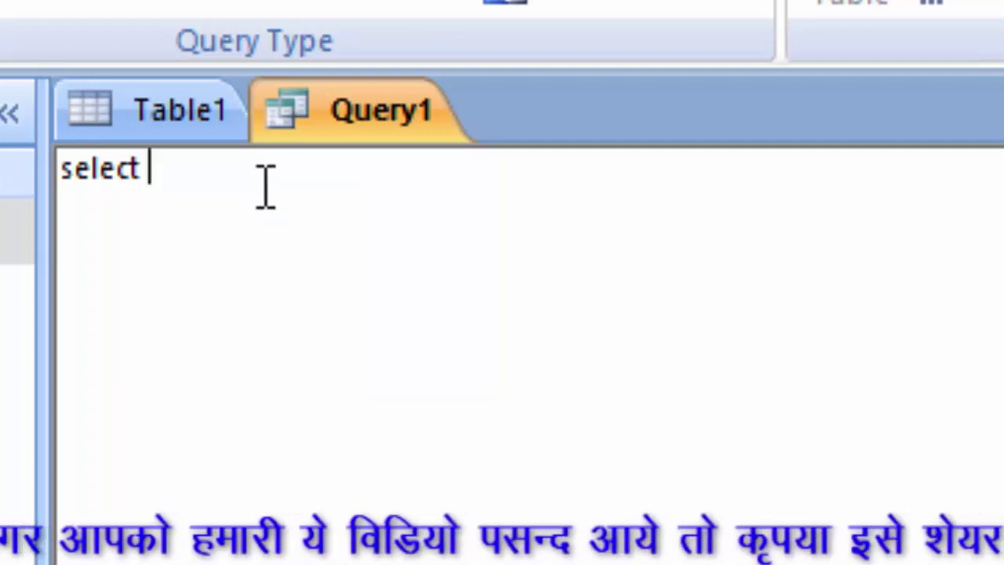
type("Fi")
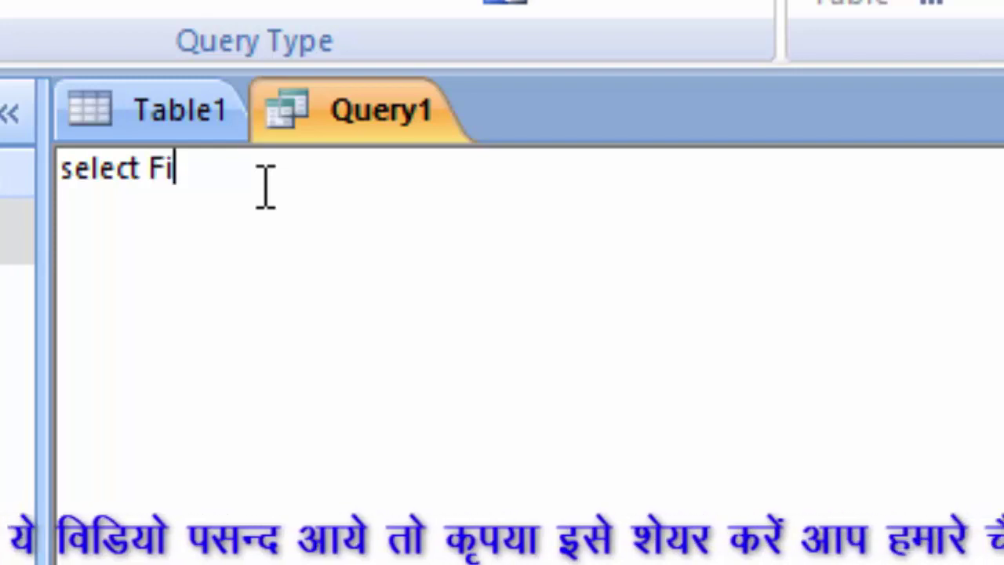
type("s")
key("BackSpace")
type("rst")
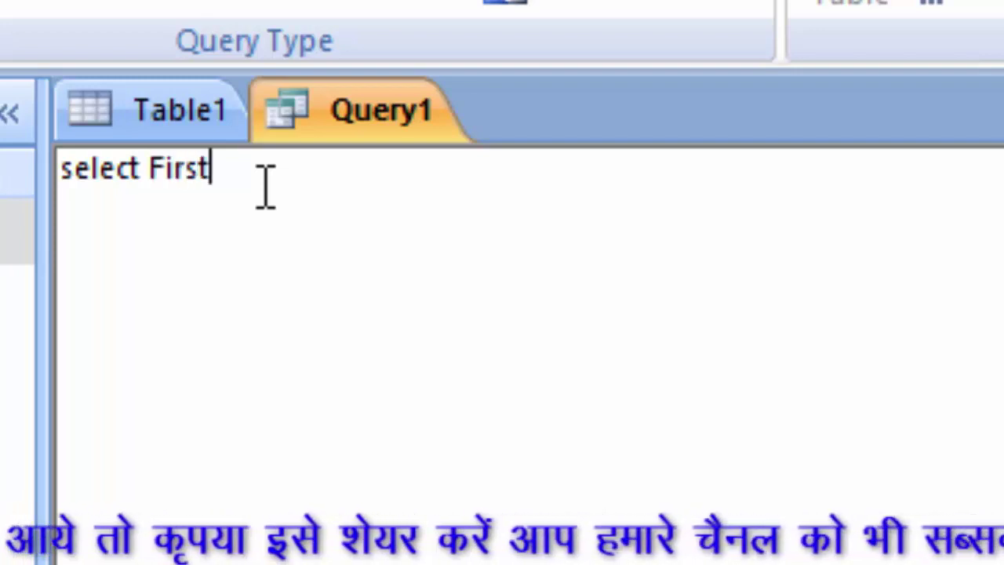
type("Name")
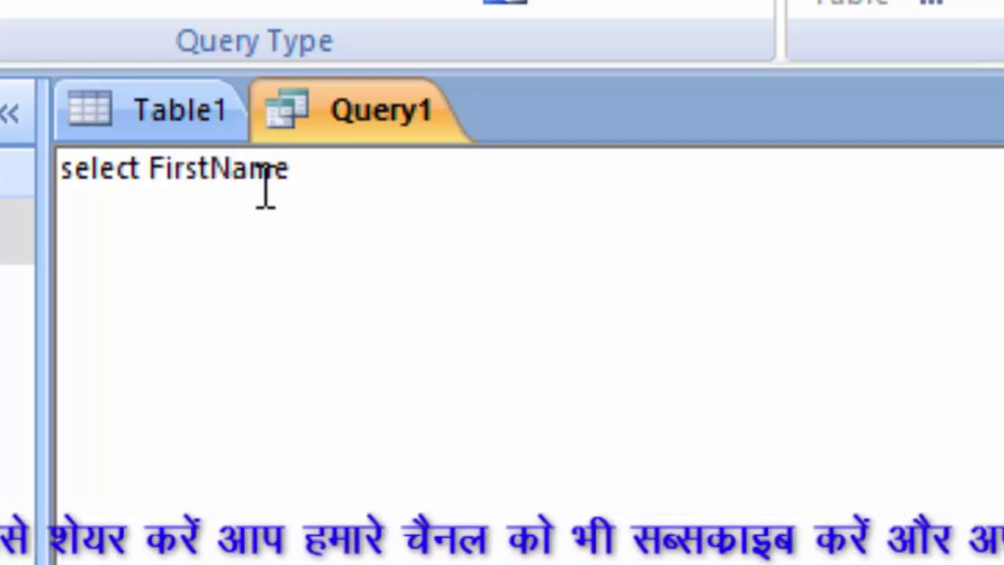
type(",")
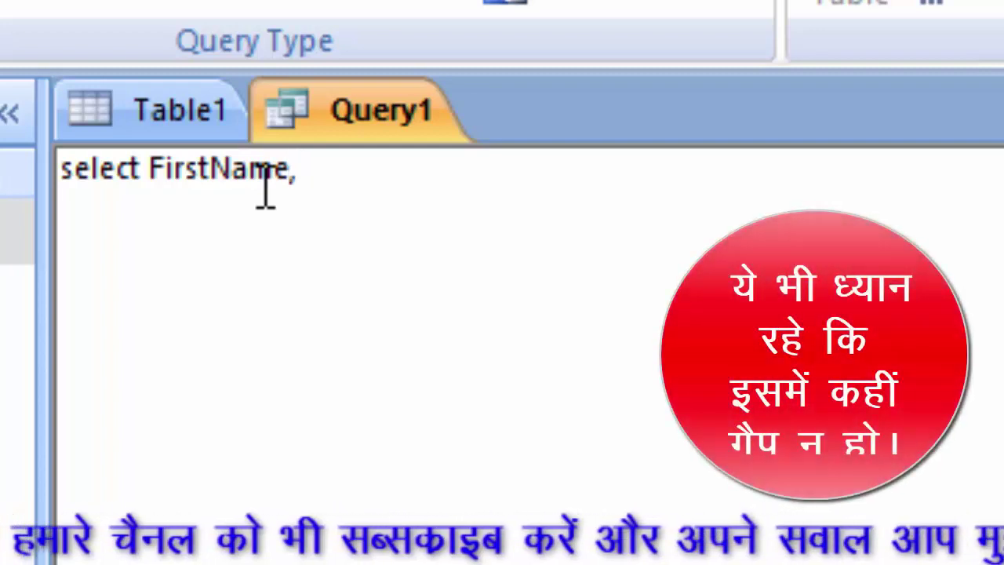
type("LastN")
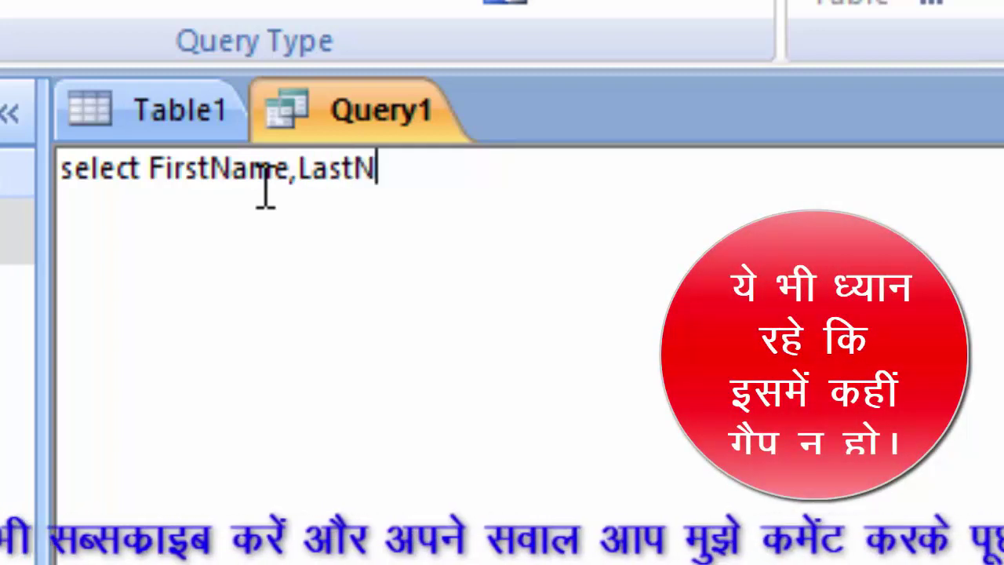
type("ame")
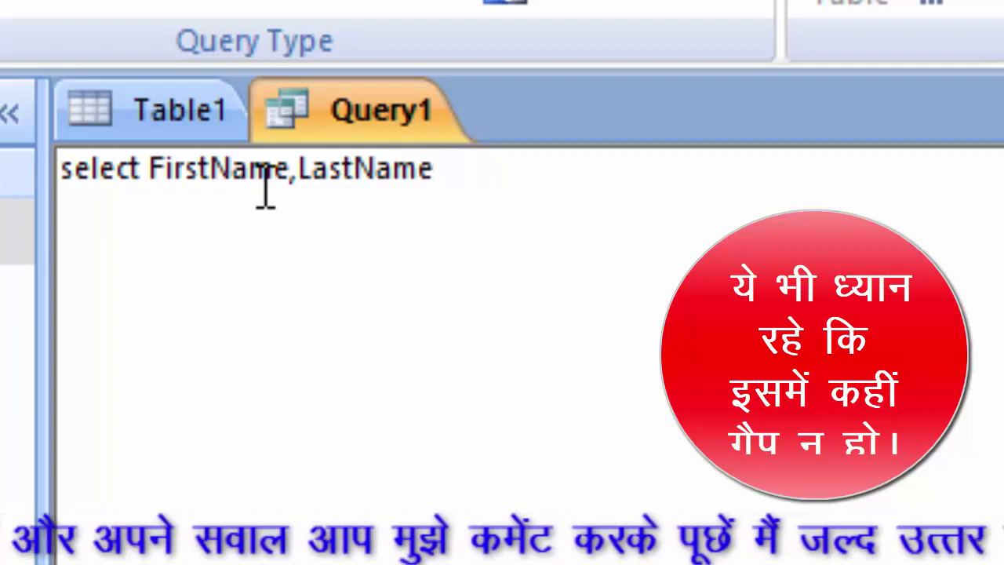
type(",")
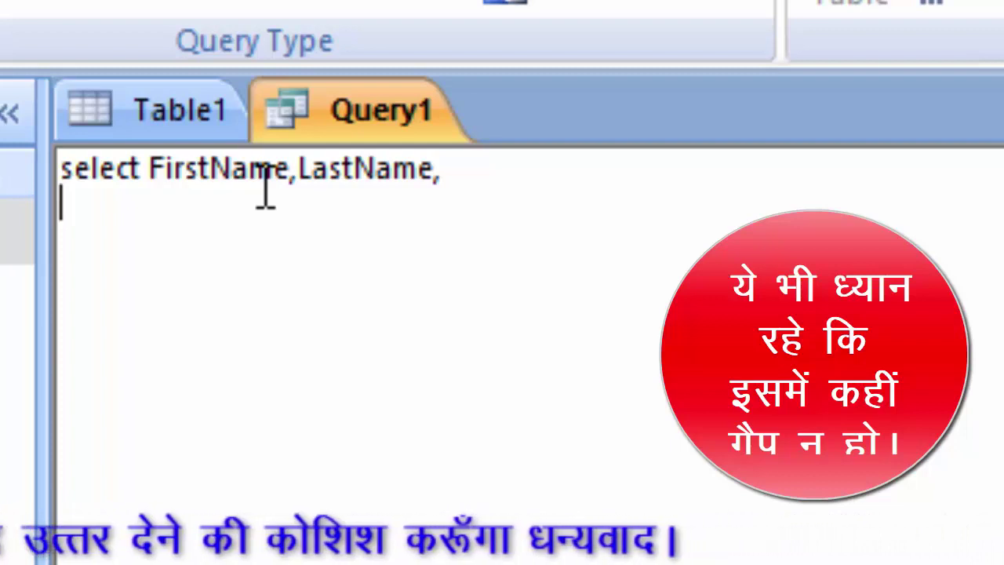
Add 'switch(' and the condition Age<18,"Minor", on new lines, checking Table1's Age column
key("Return")
type("switc")
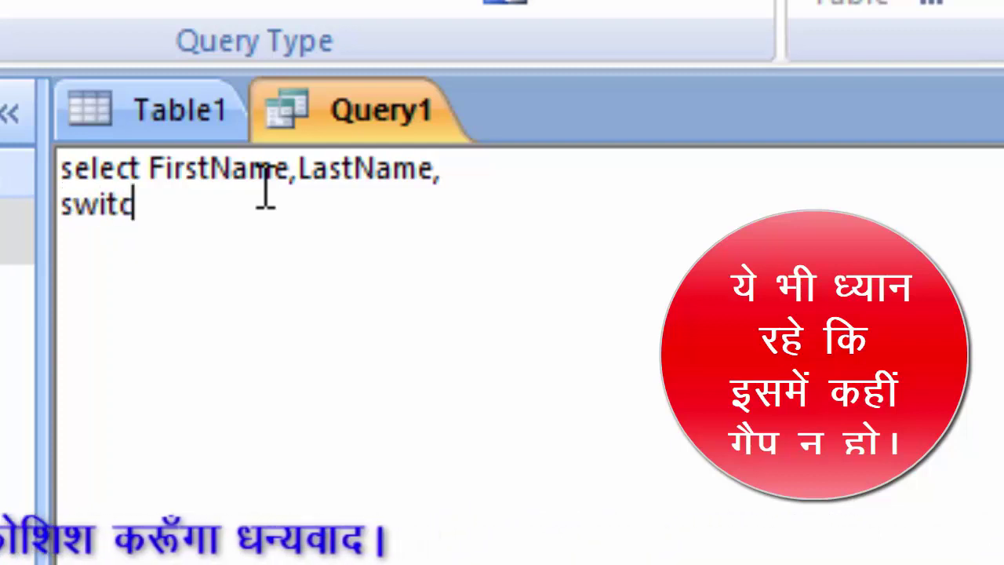
type("h")
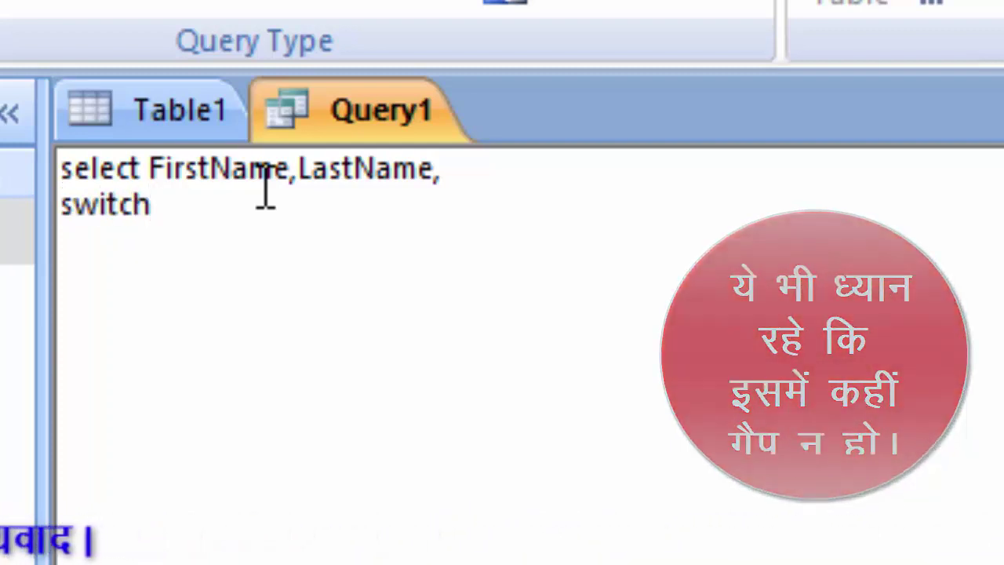
type("(")
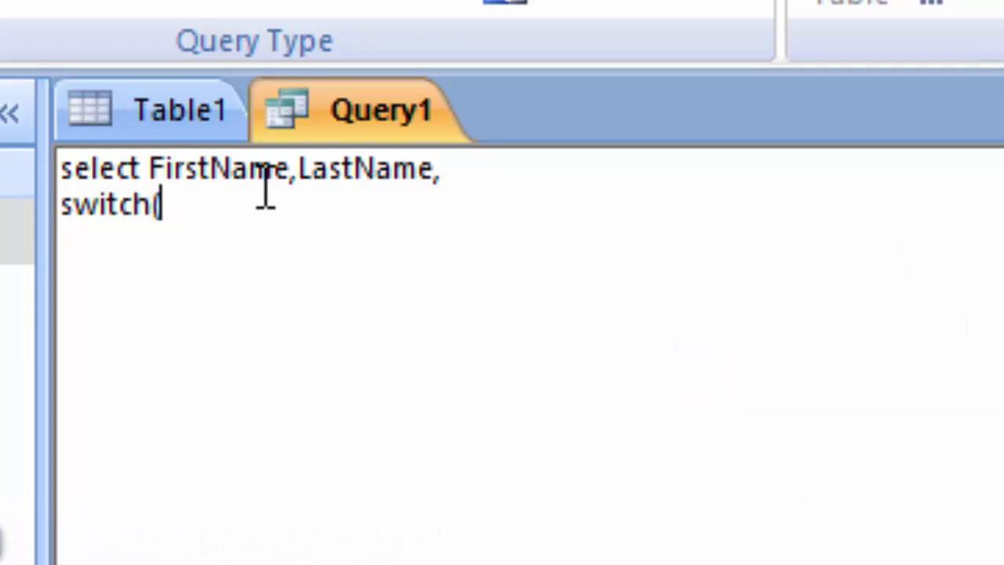
key("Return")
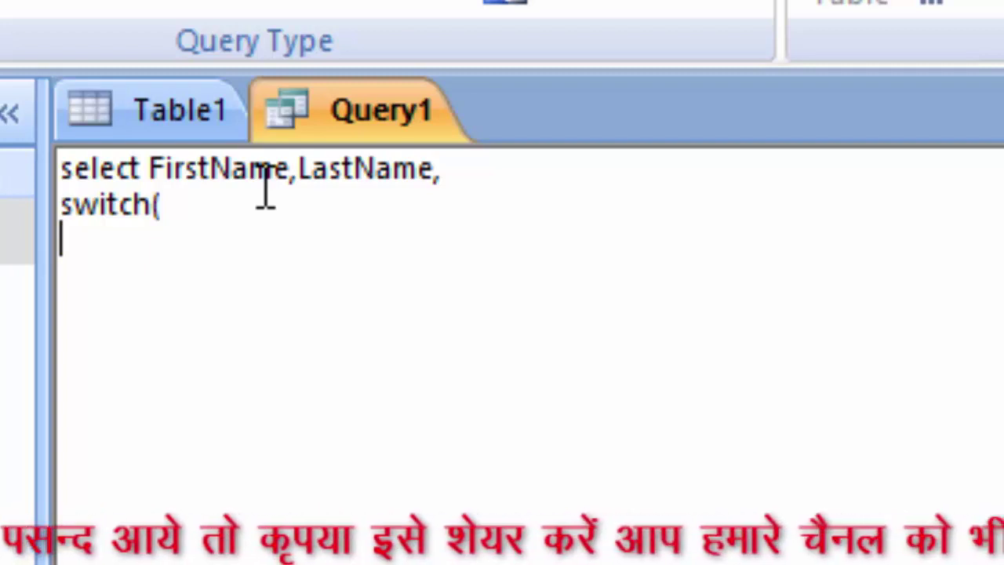
left_click(87, 118)
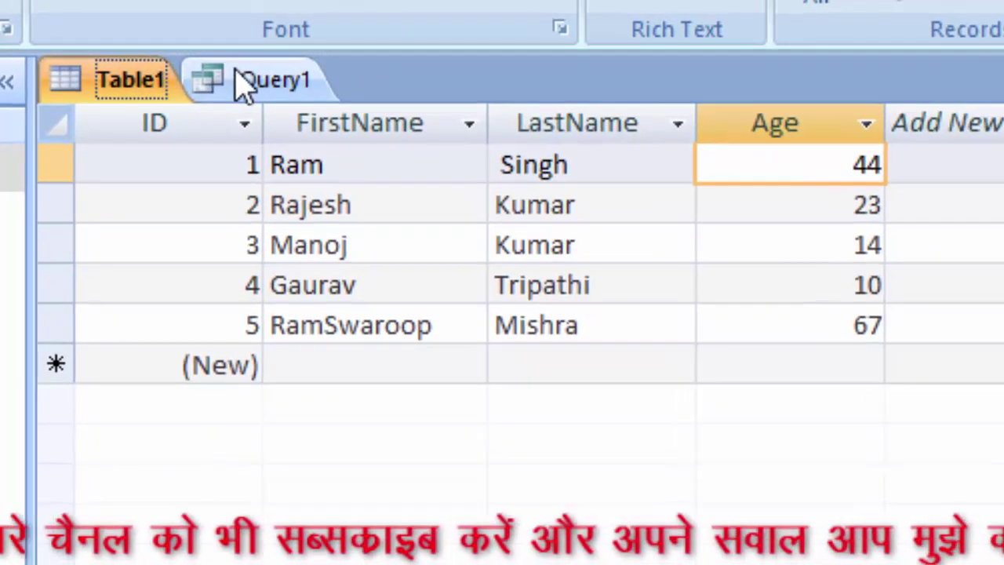
left_click(210, 79)
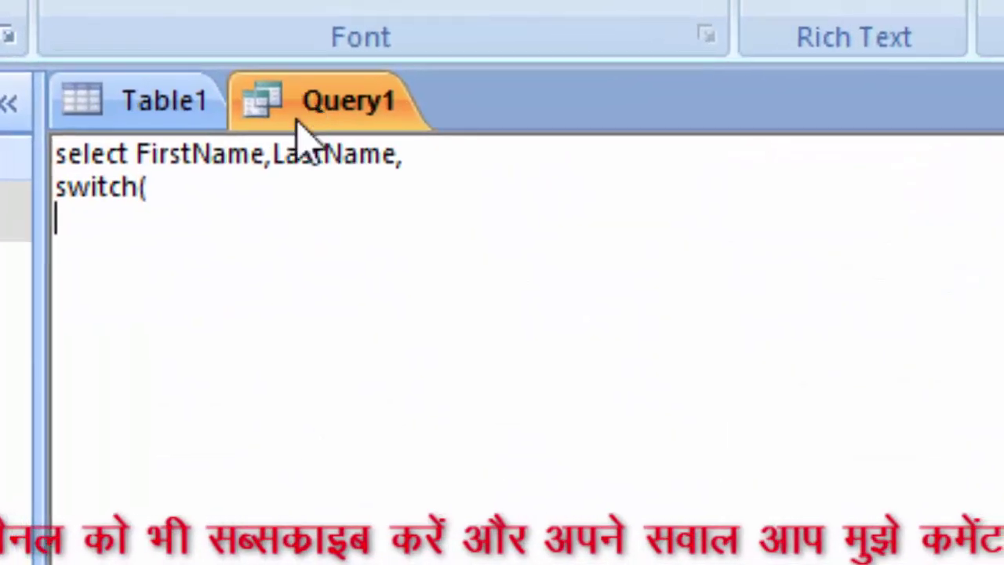
type("A")
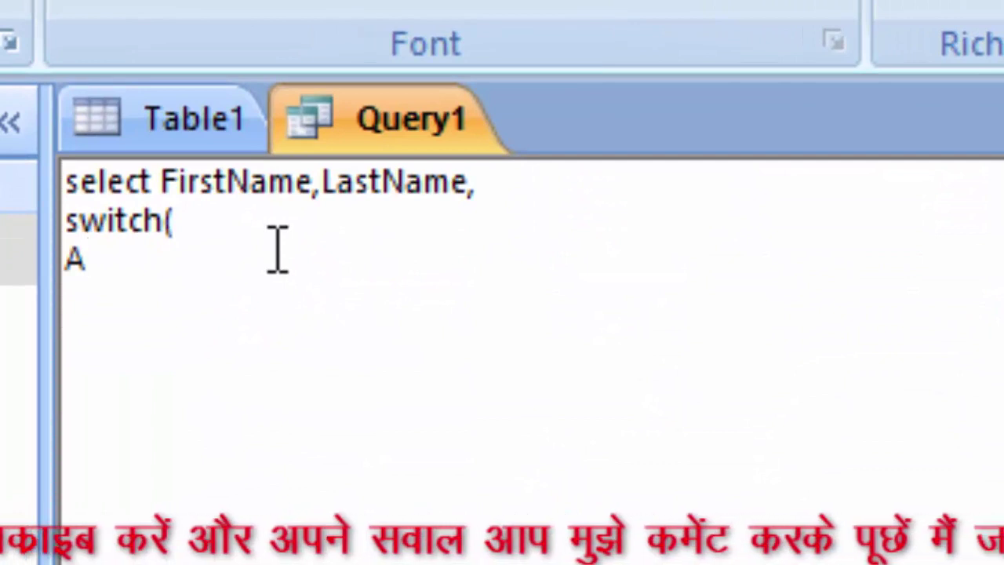
type("ge")
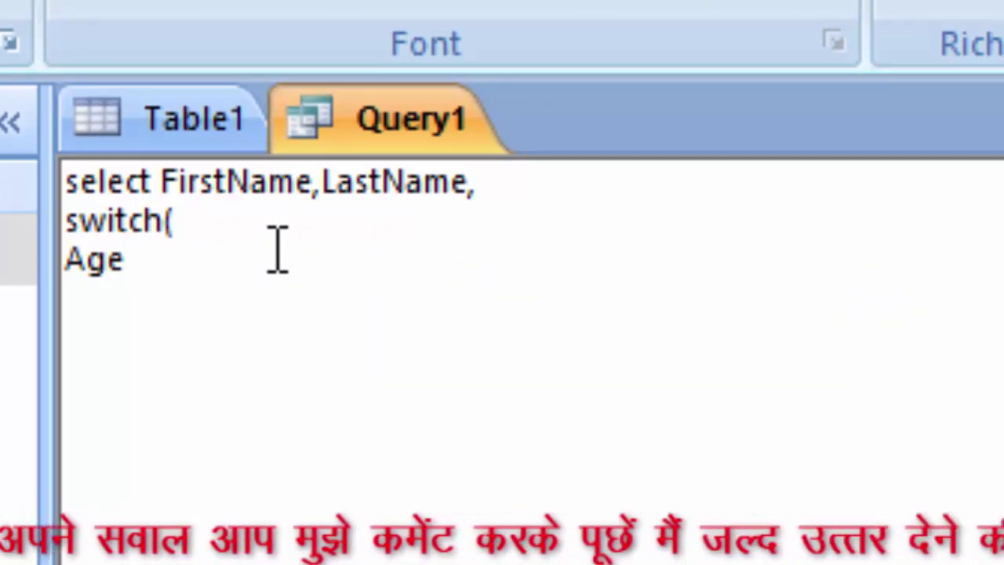
type("<")
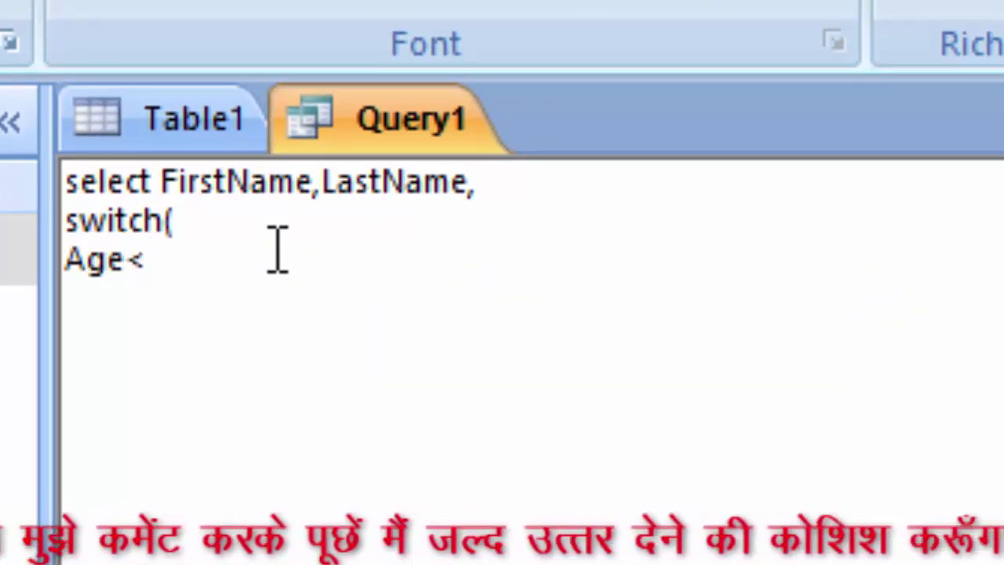
type("1")
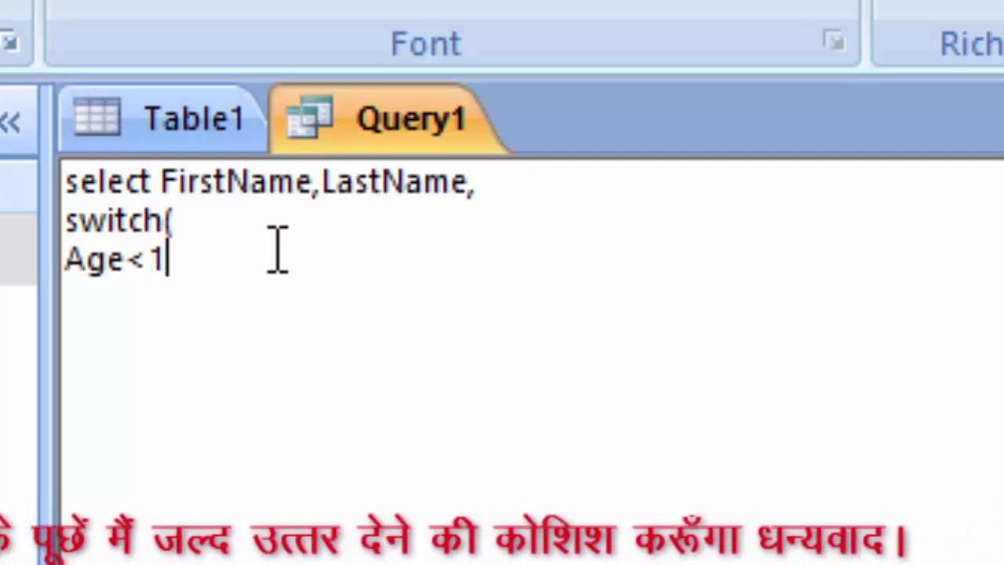
type("8")
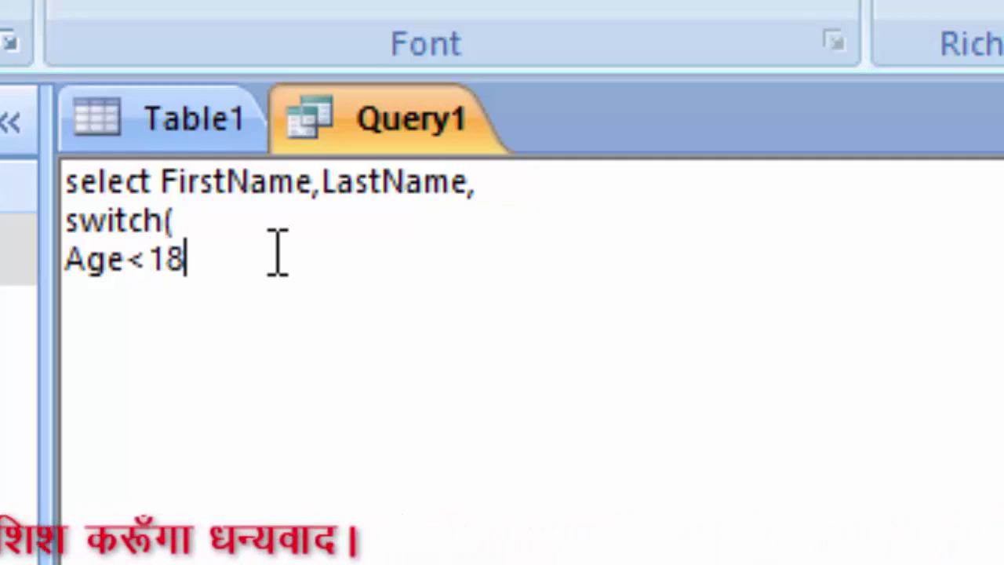
type(",\"M")
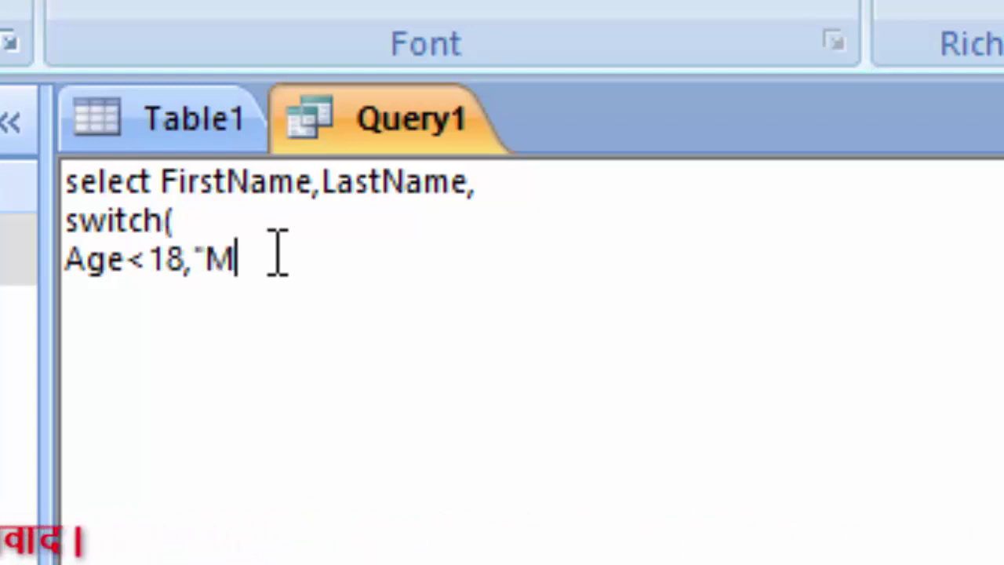
type("inor")
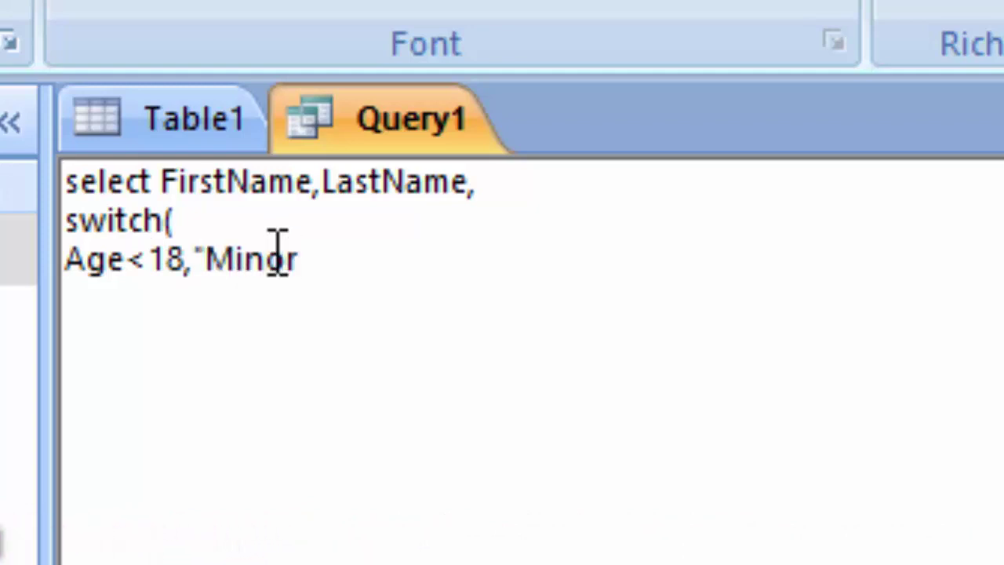
type(",")
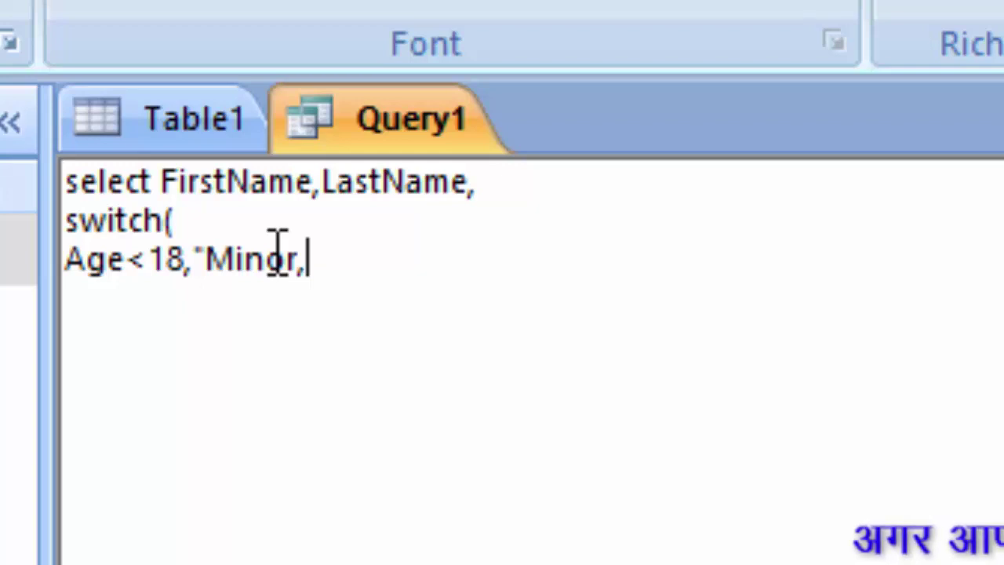
key("Return")
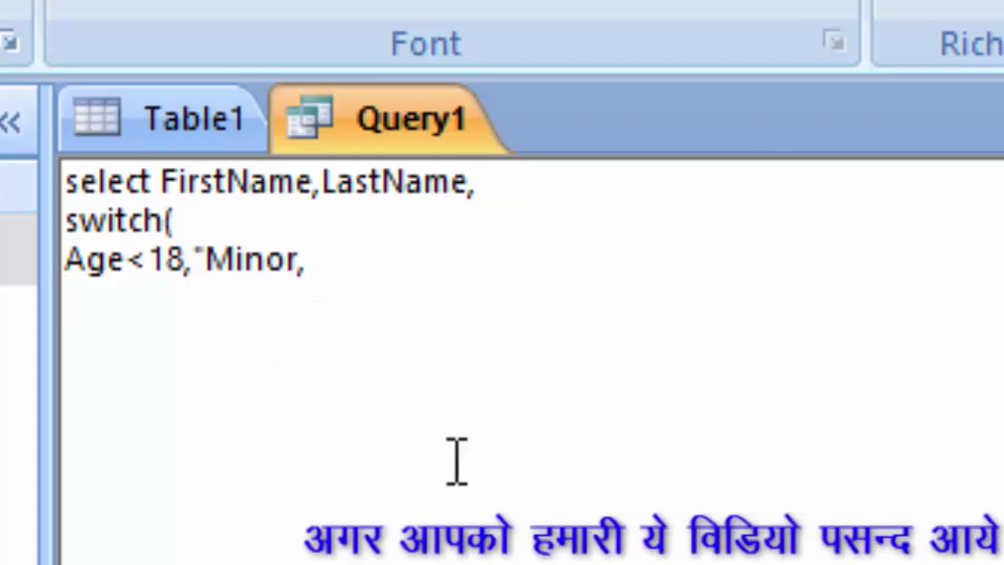
key("BackSpace")
type("\"")
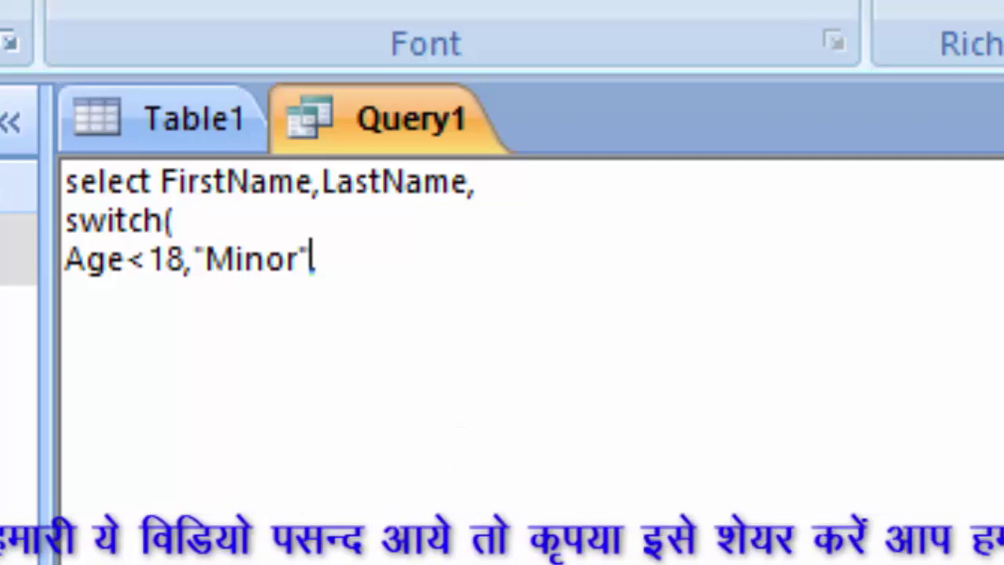
type(",")
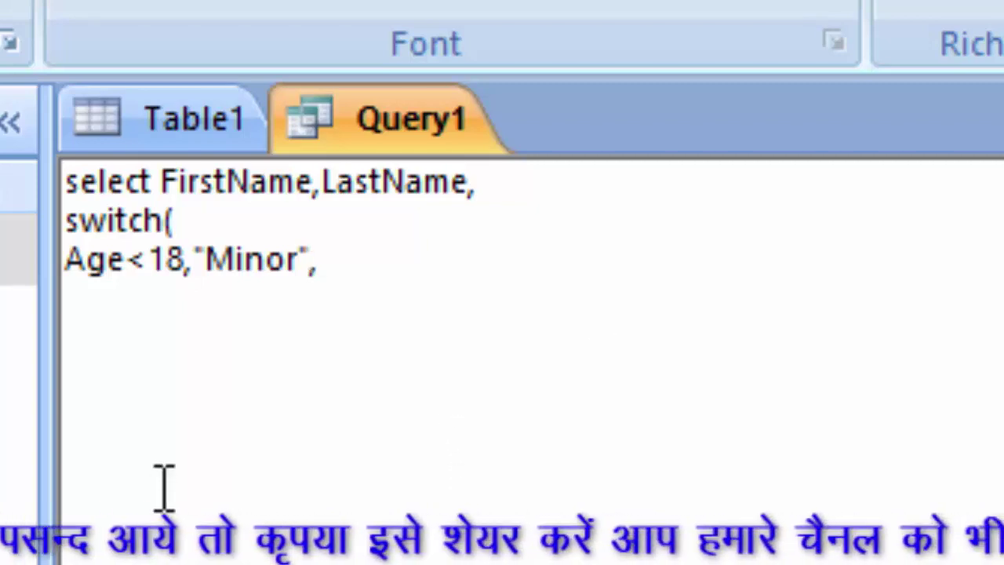
left_click(379, 252)
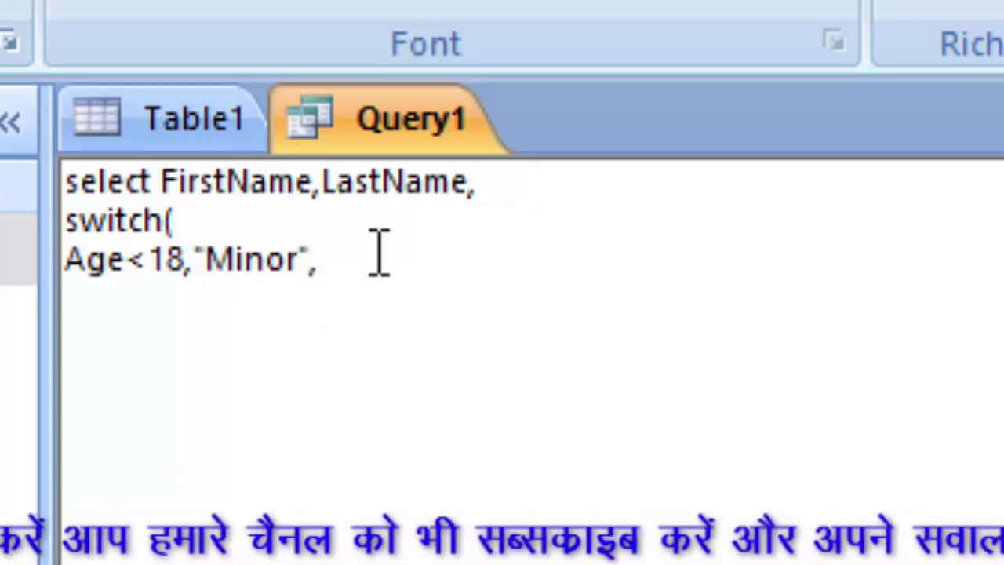
key("Return")
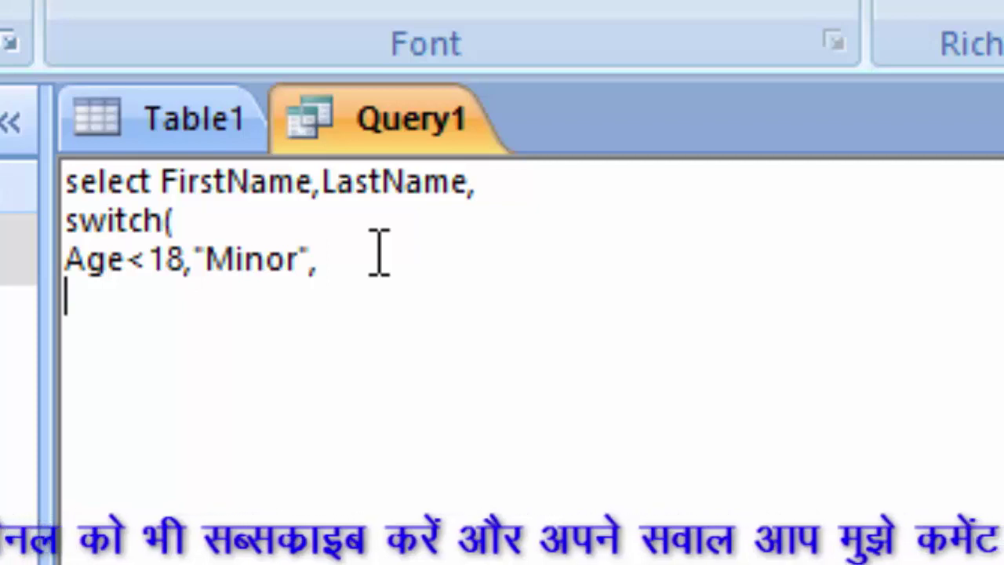
Add the condition Age>=18 and Age<60,"Adult", then start the next line with Age
type("Age")
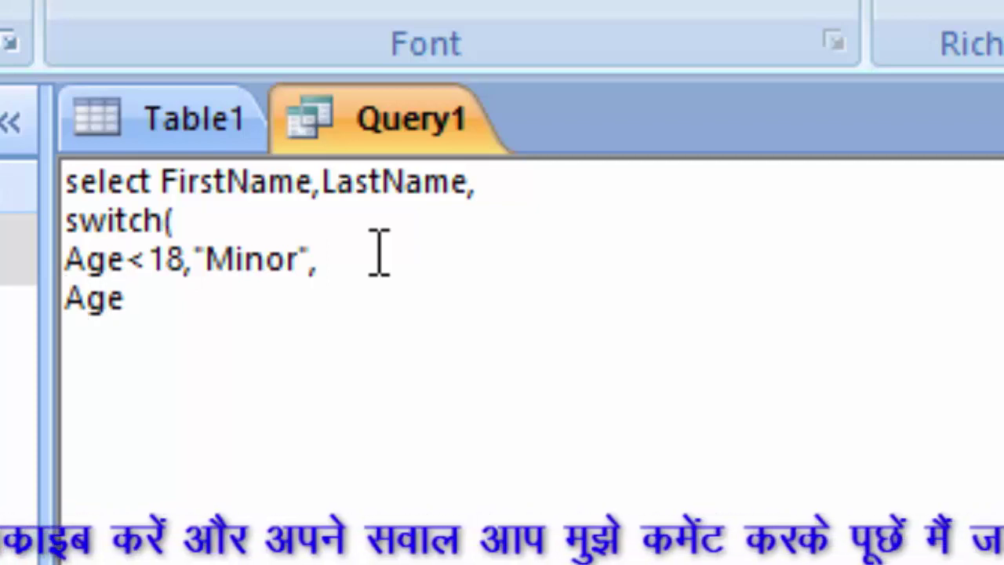
type(">")
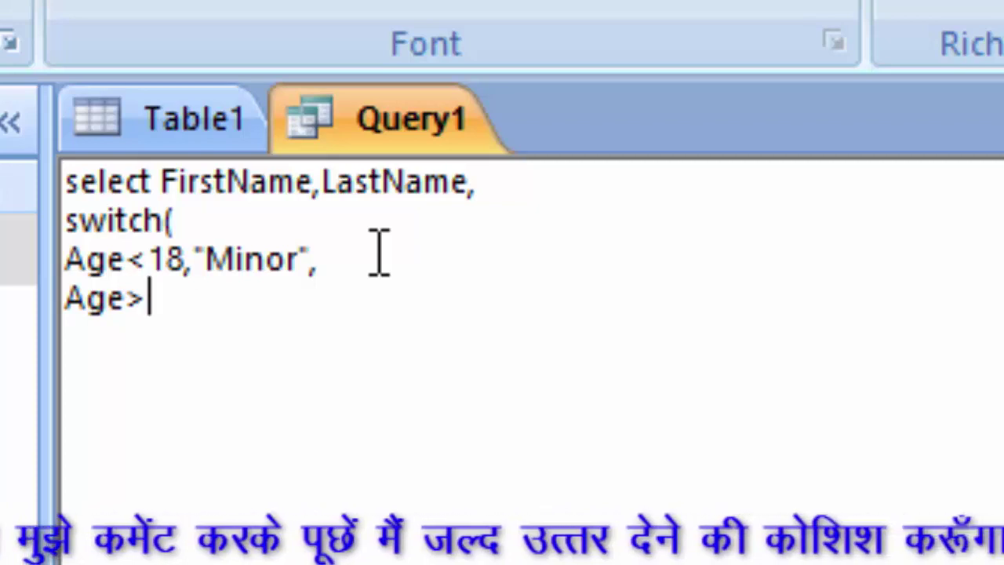
type("=")
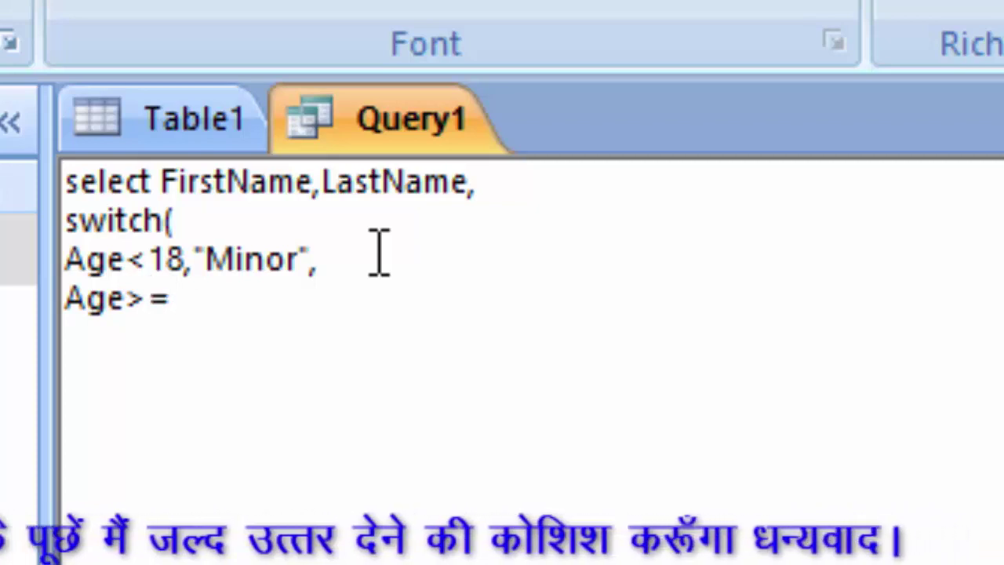
type("18")
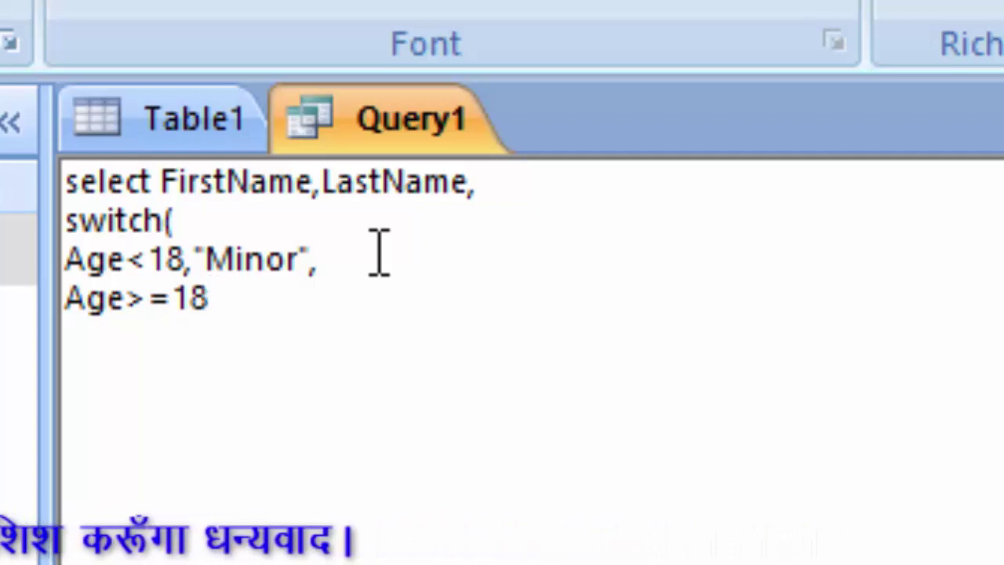
type(" ans")
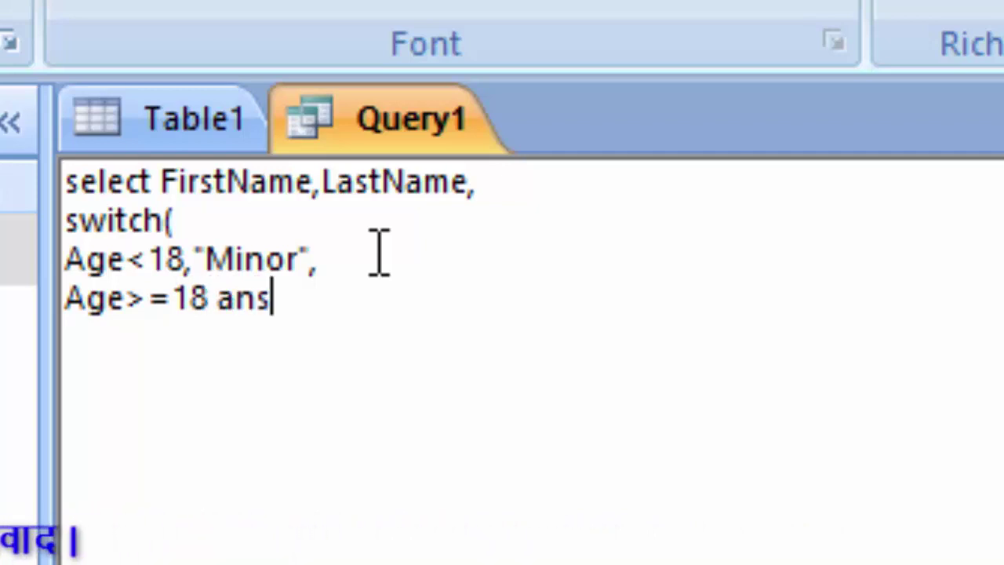
key("BackSpace")
type("d")
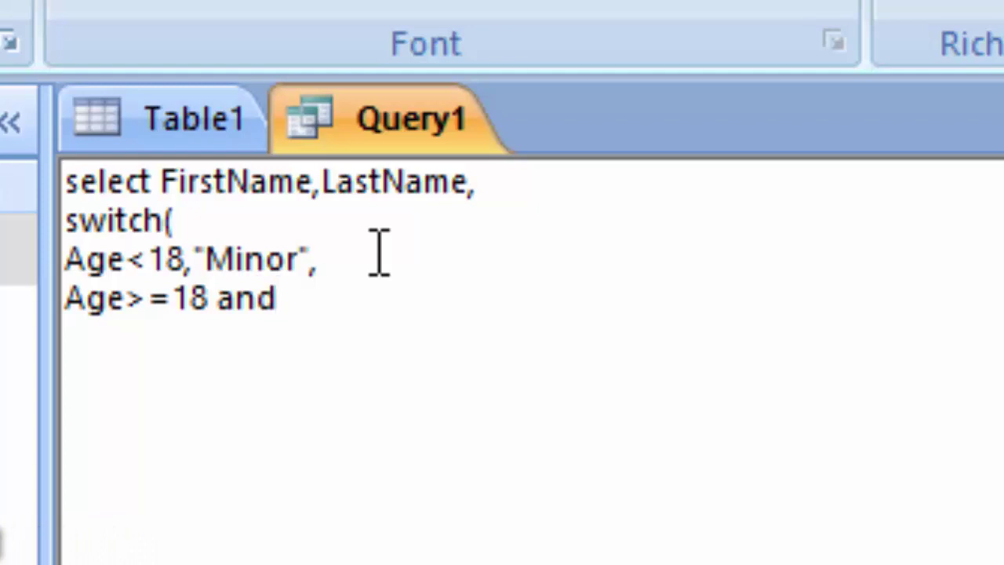
type(" A")
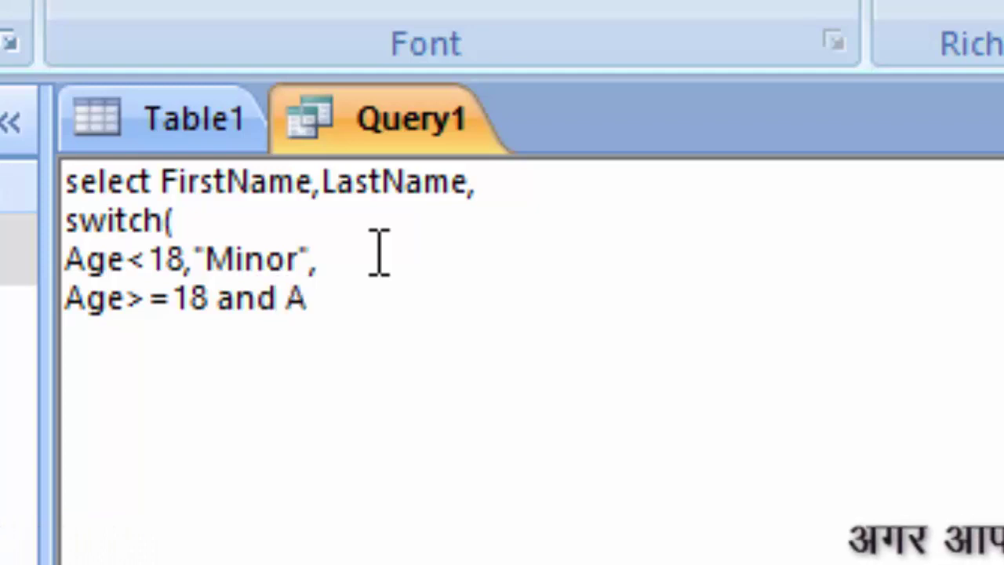
type("ge")
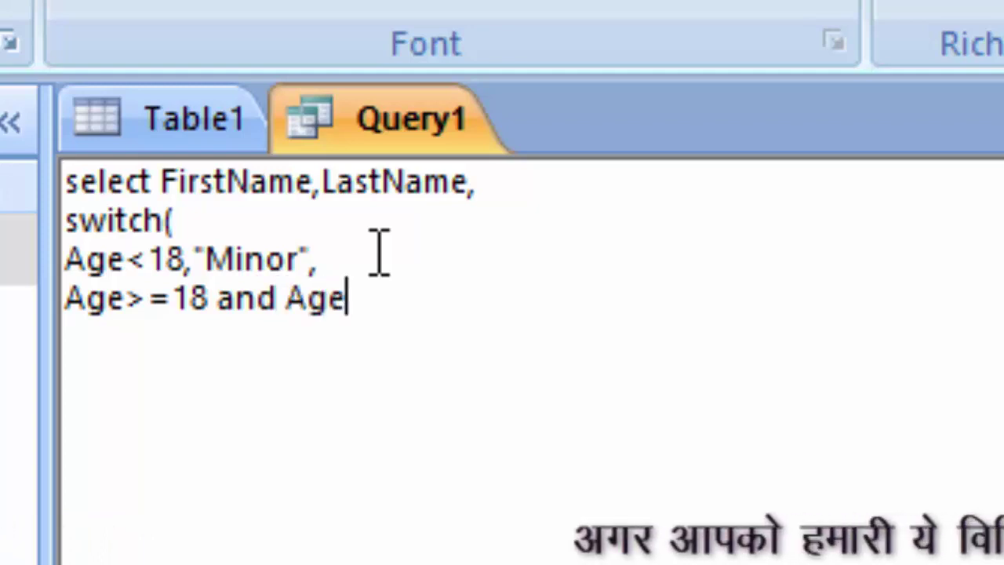
type("<")
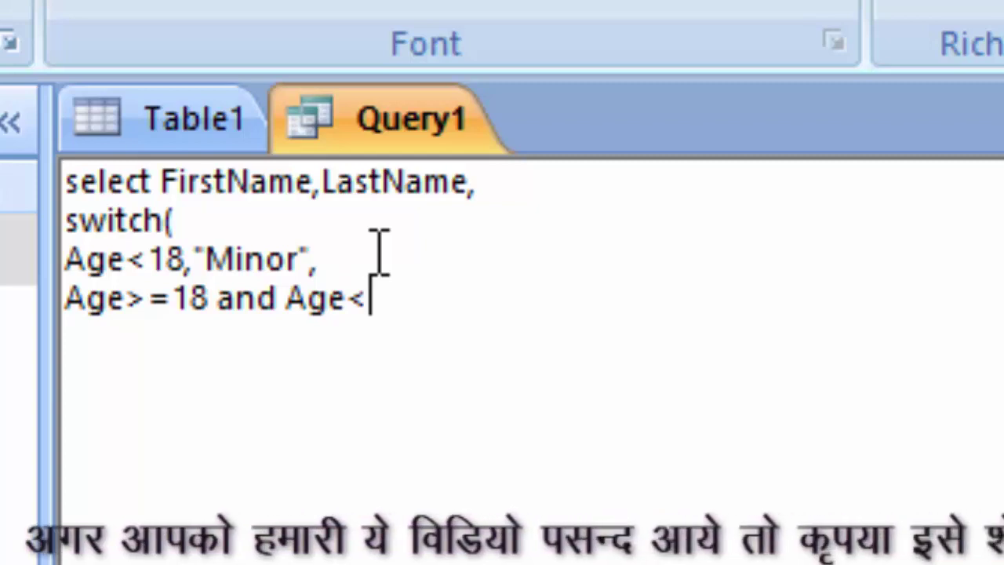
type("60,")
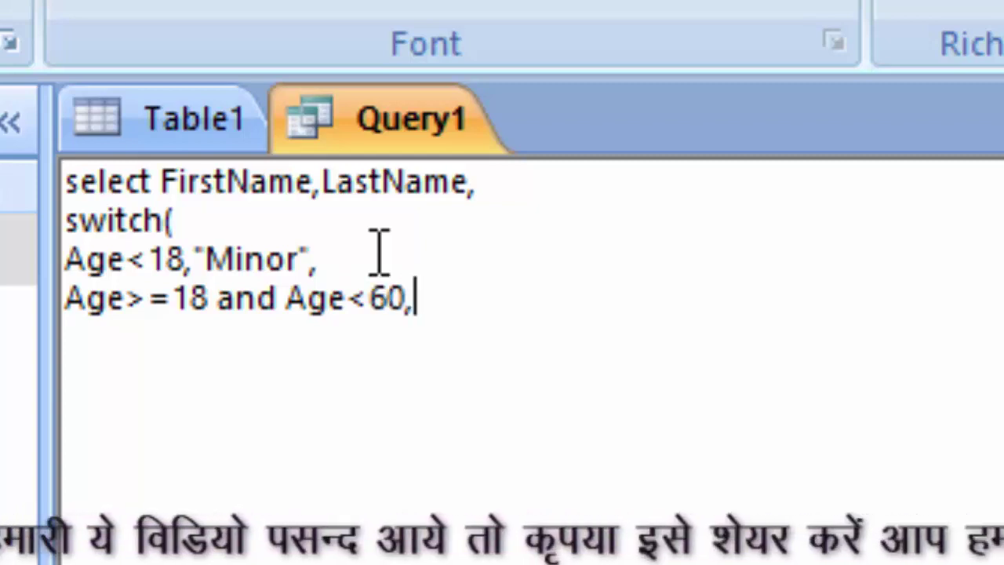
type("\"A")
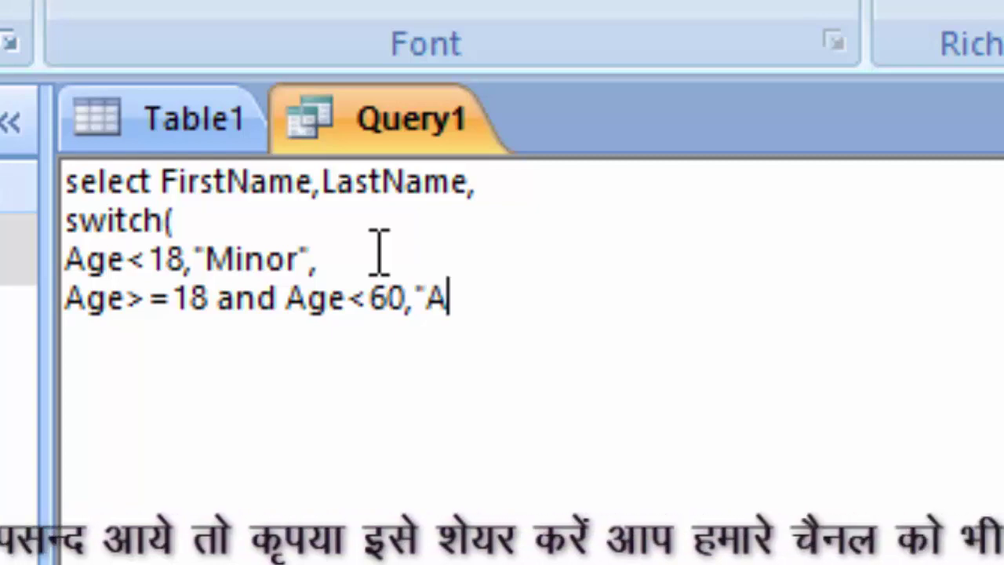
type("dult")
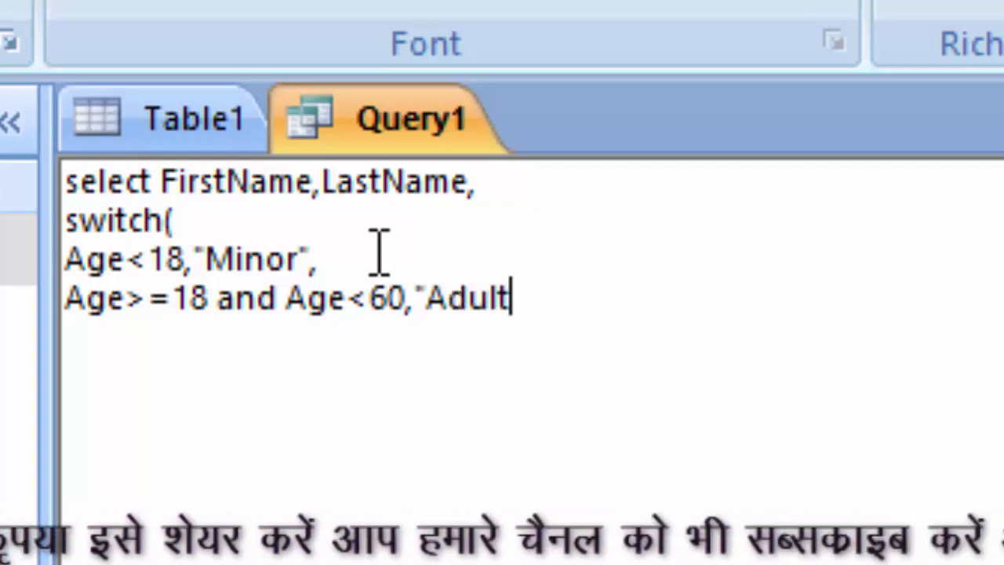
type("\"")
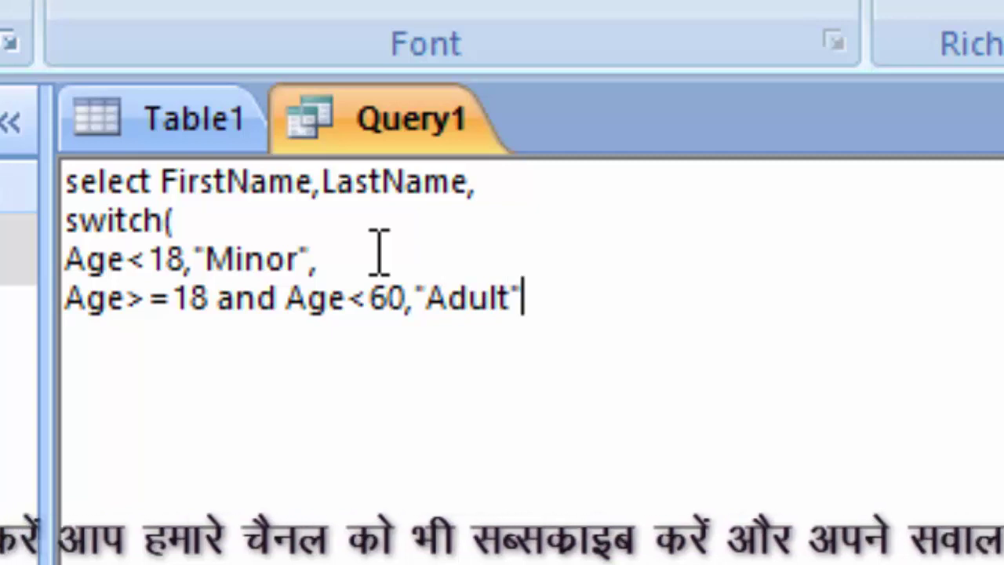
type(",")
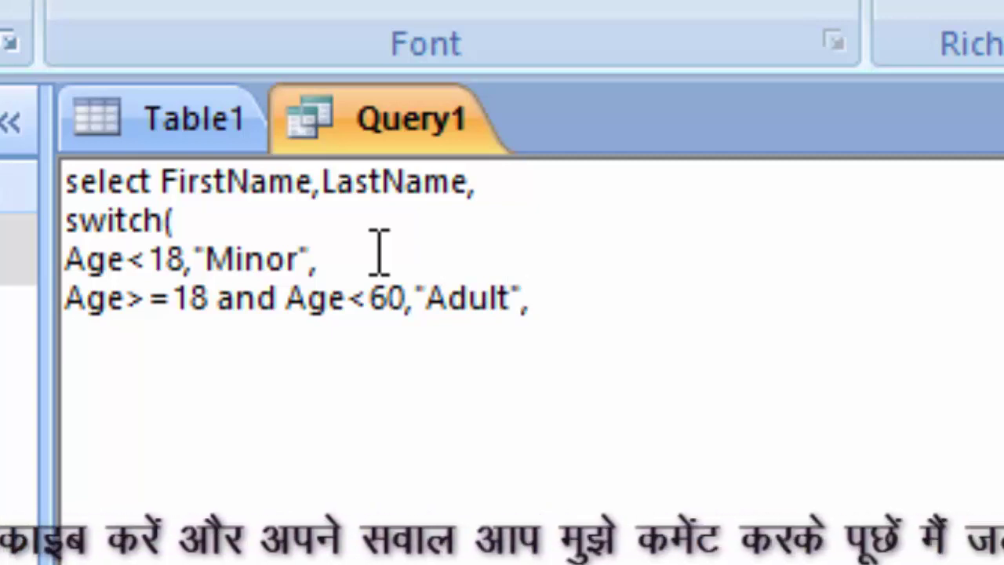
key("Return")
type("Age>=")
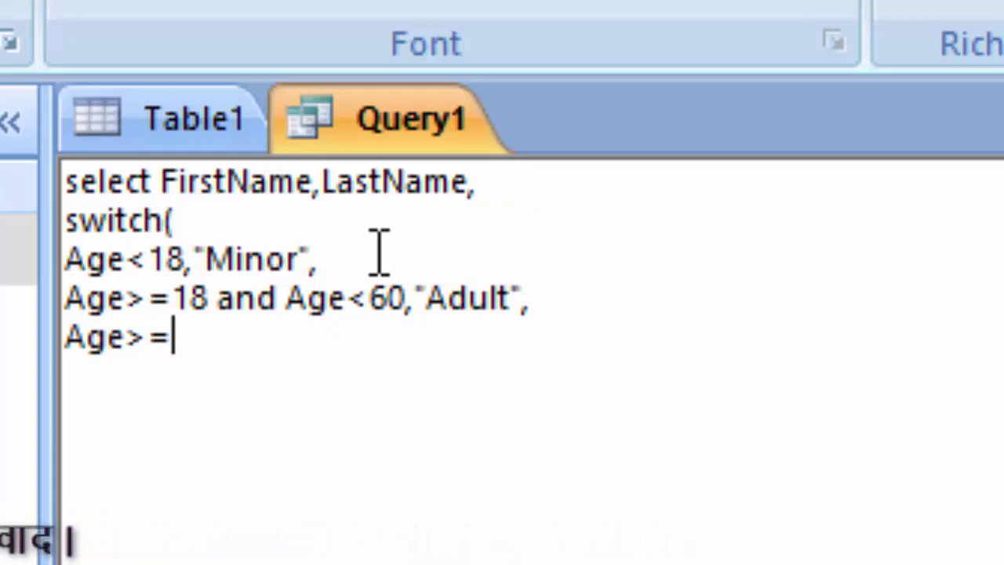
Finish the SQL with 65,"Senior_citizen")As Agegroup and a final line from Table1;
type("65")
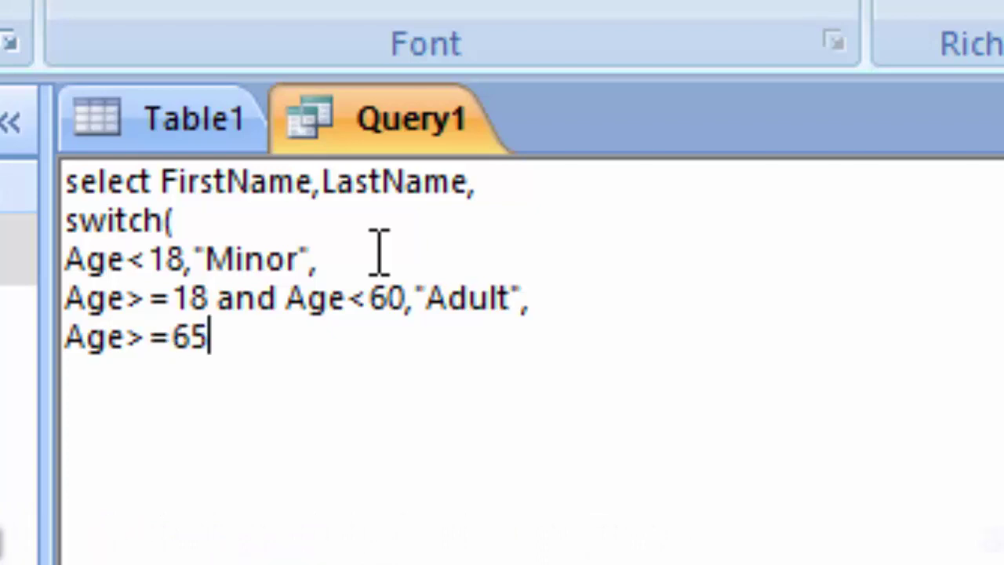
type(",\"S")
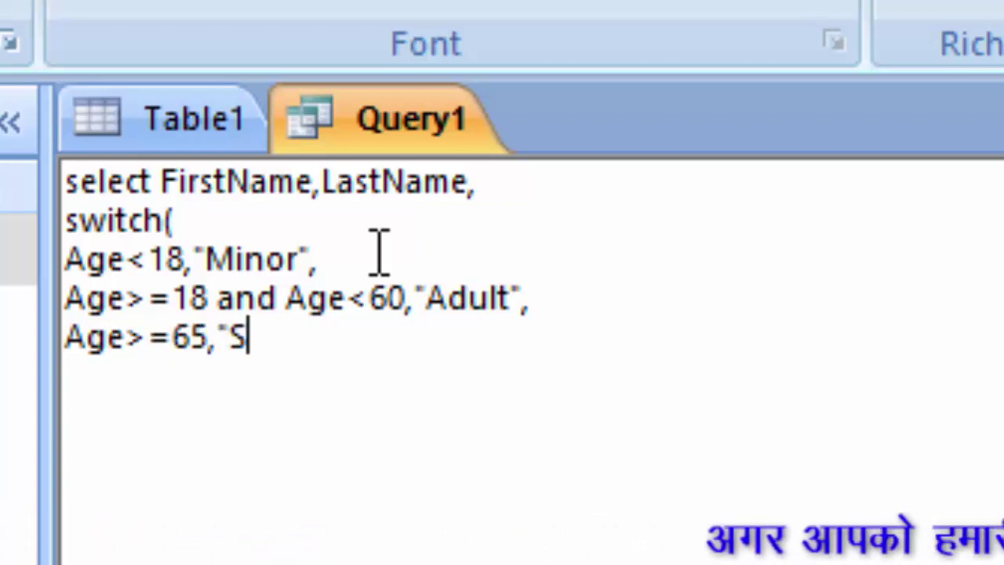
type("eni")
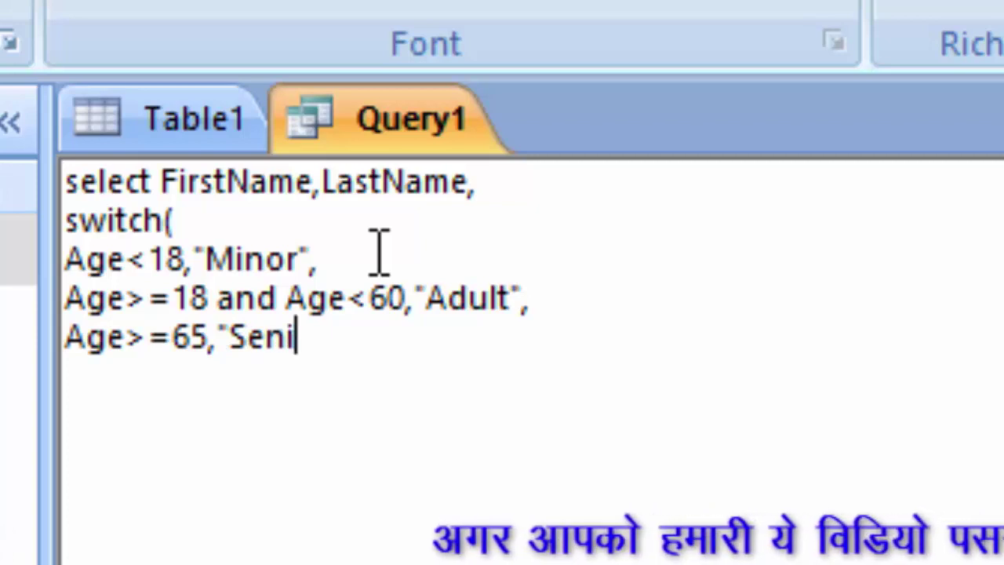
type("or_c")
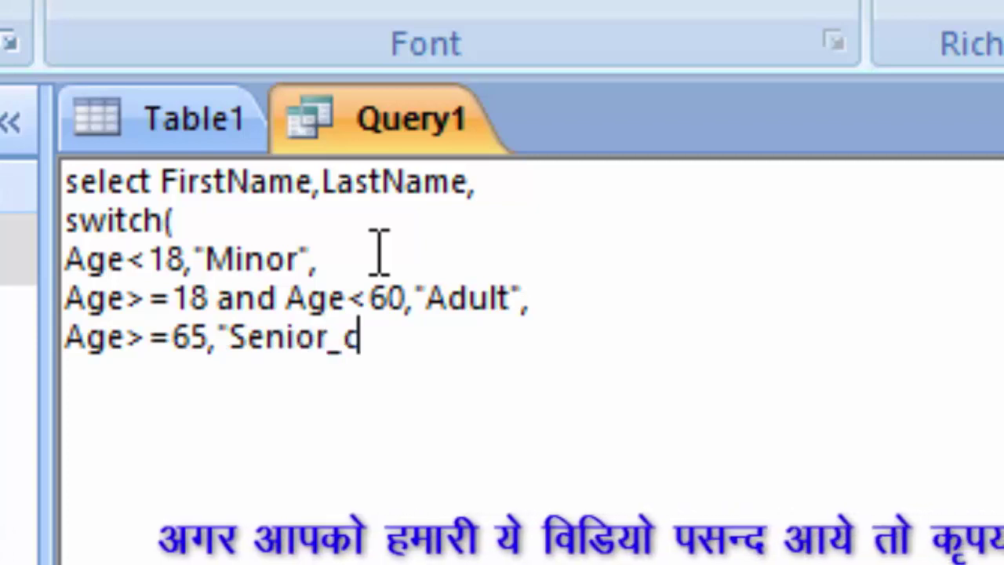
type("itiz")
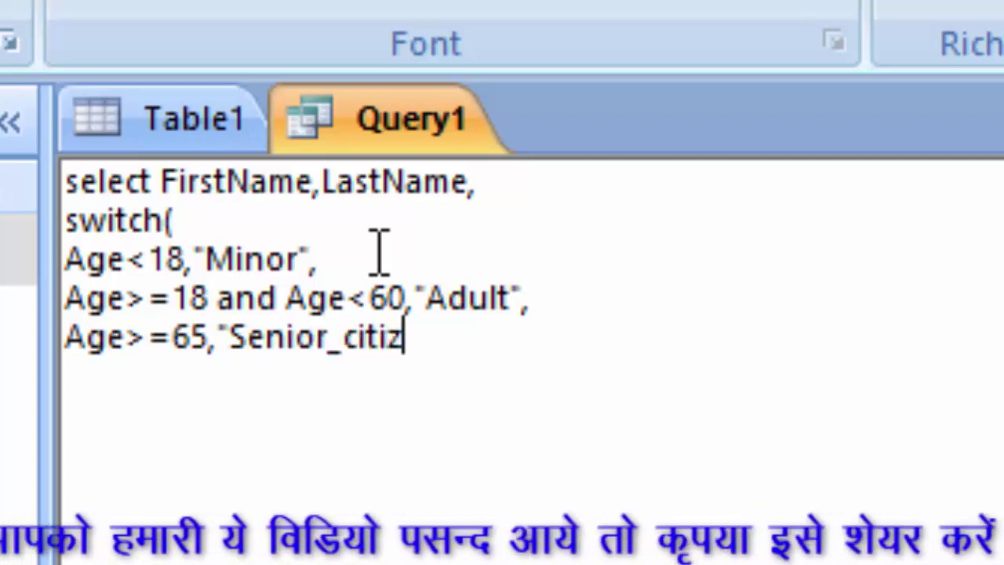
type("en\"")
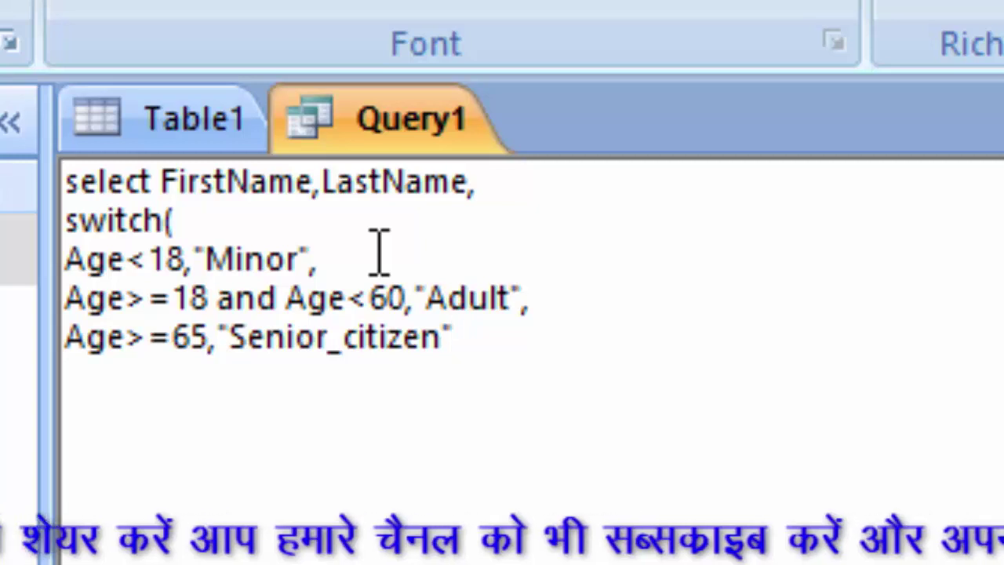
type(")")
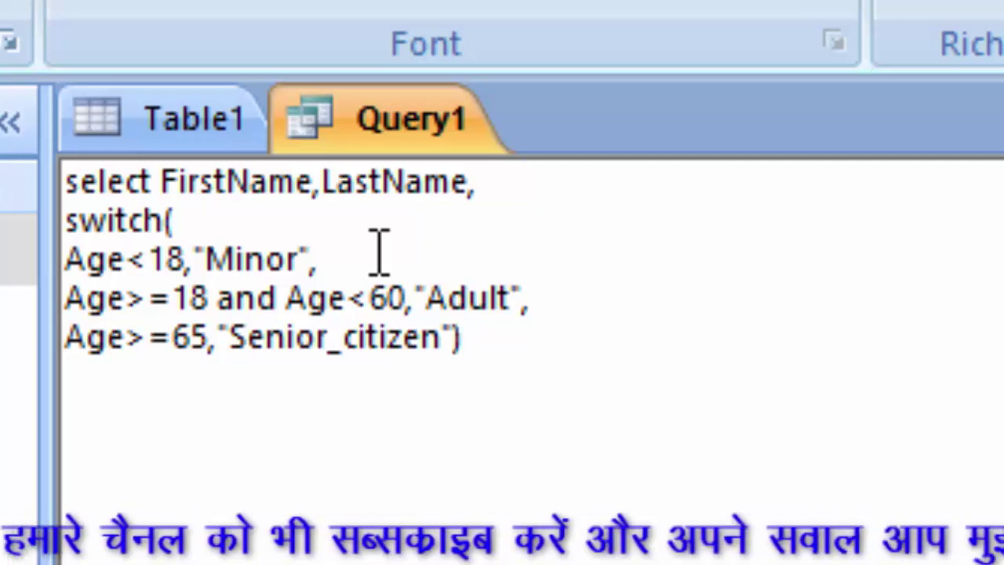
type("As")
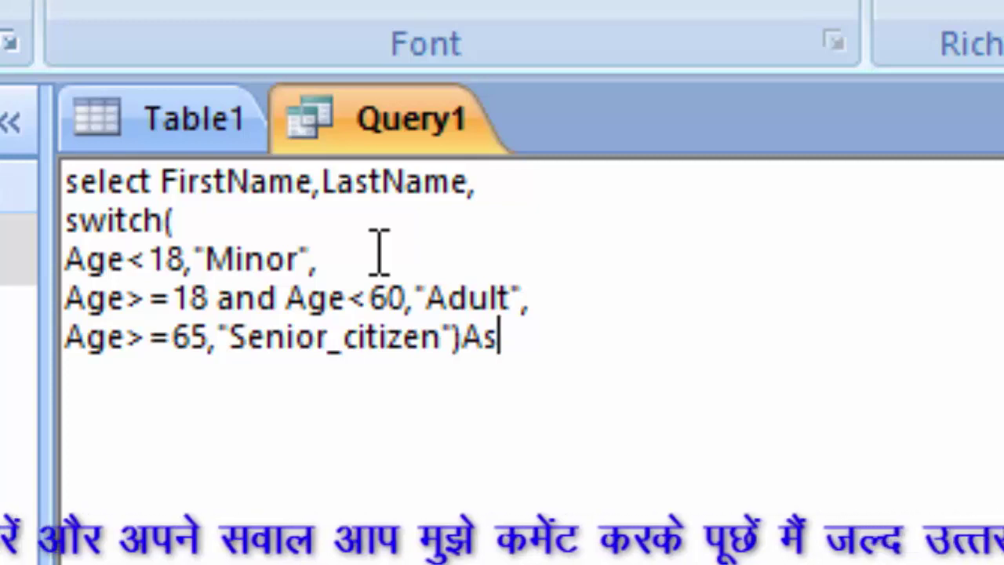
type(" Age")
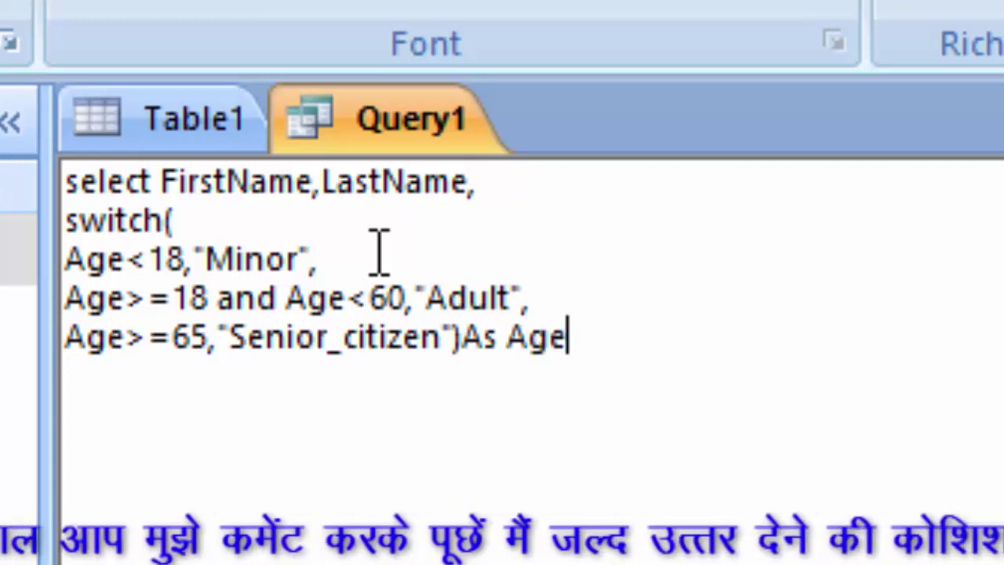
type("gro")
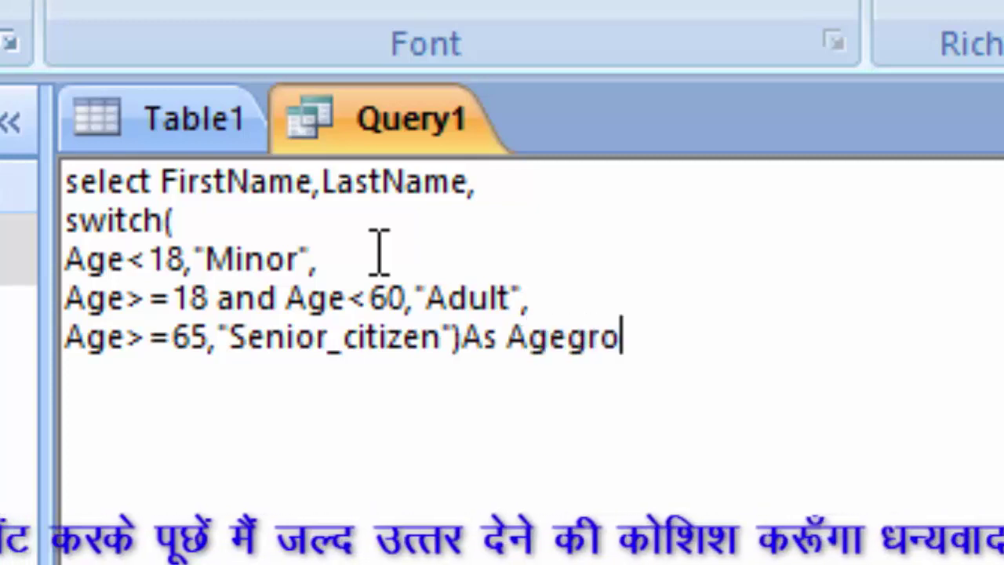
type("up")
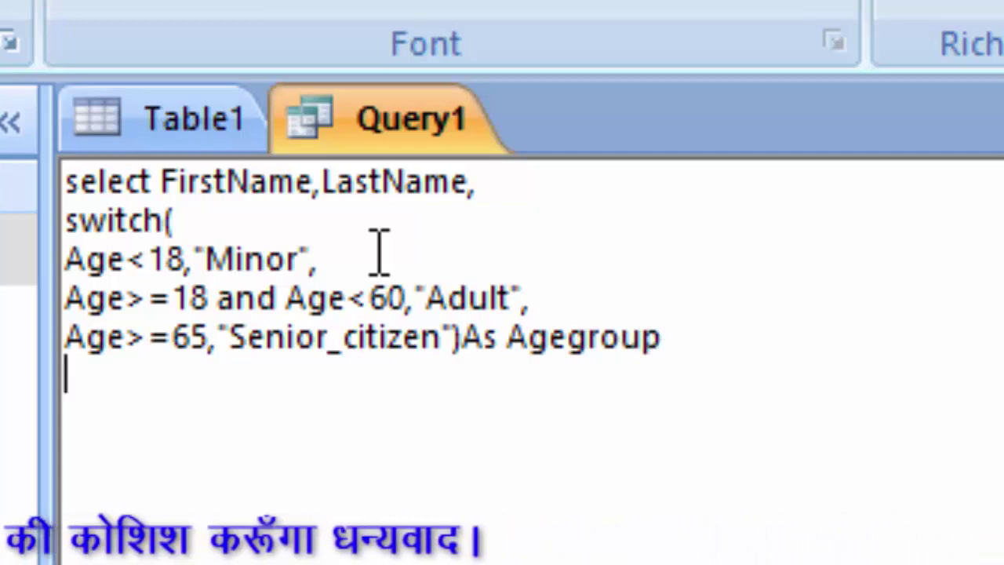
key("Return")
type("f")
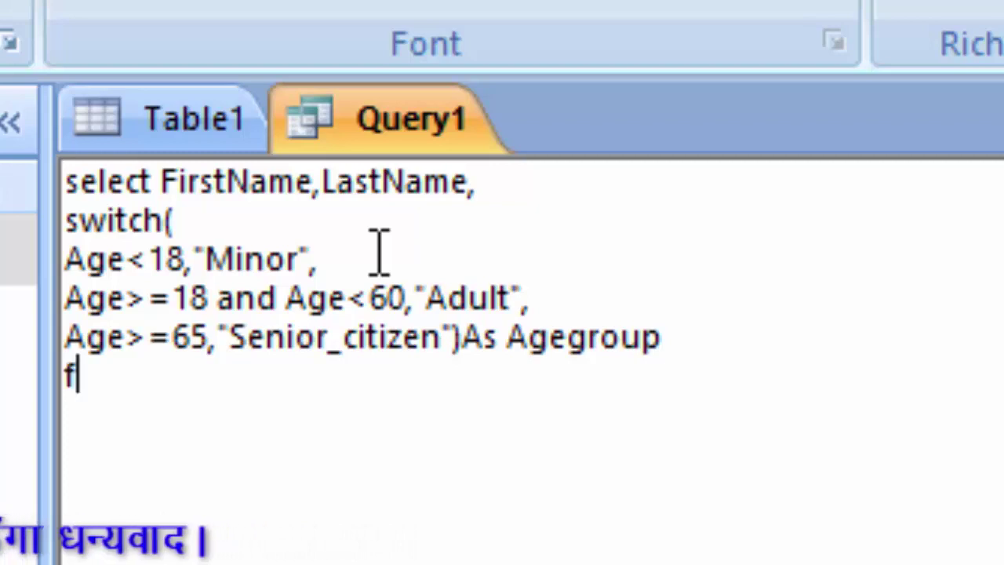
type("rom ")
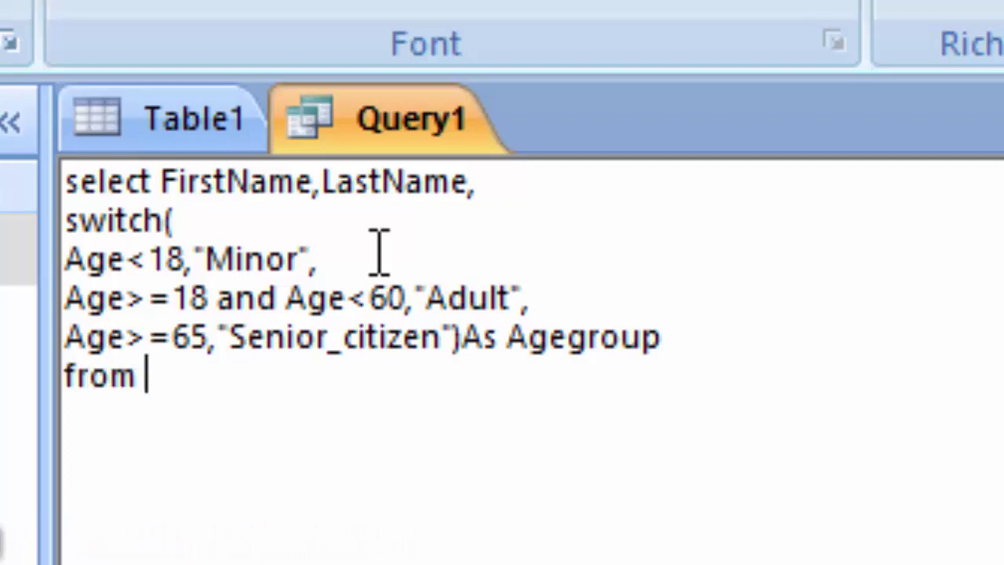
type("Ta")
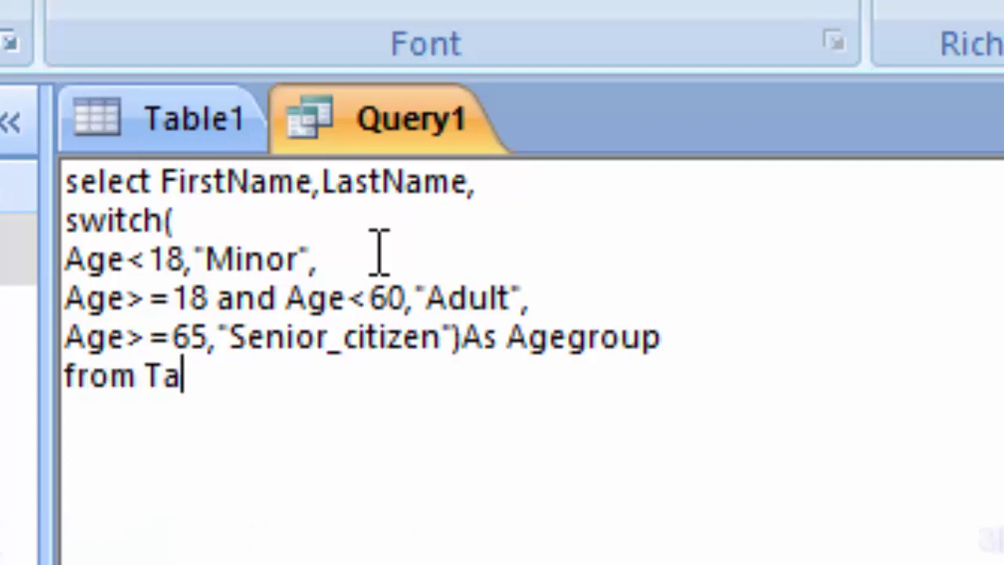
type("ble")
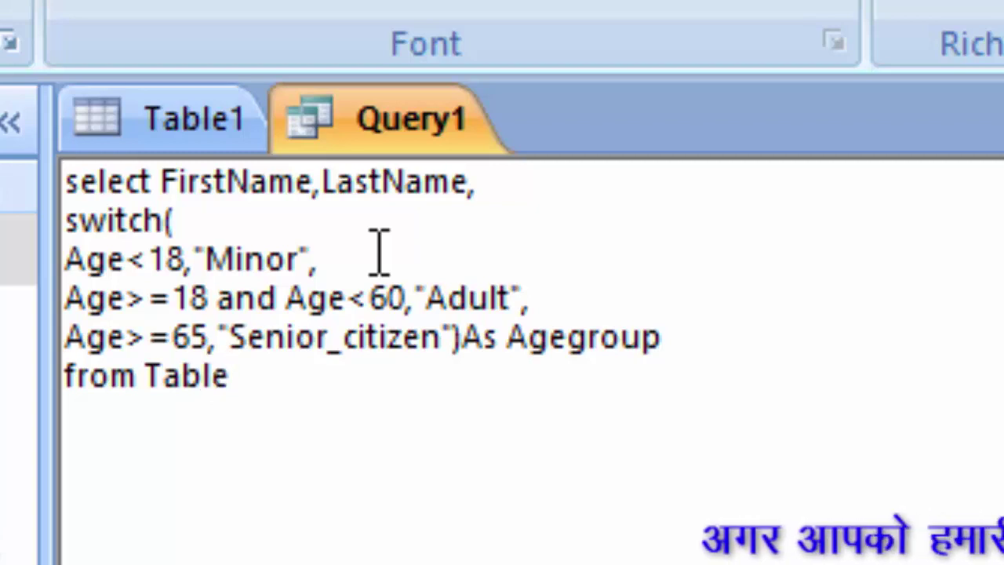
type("1")
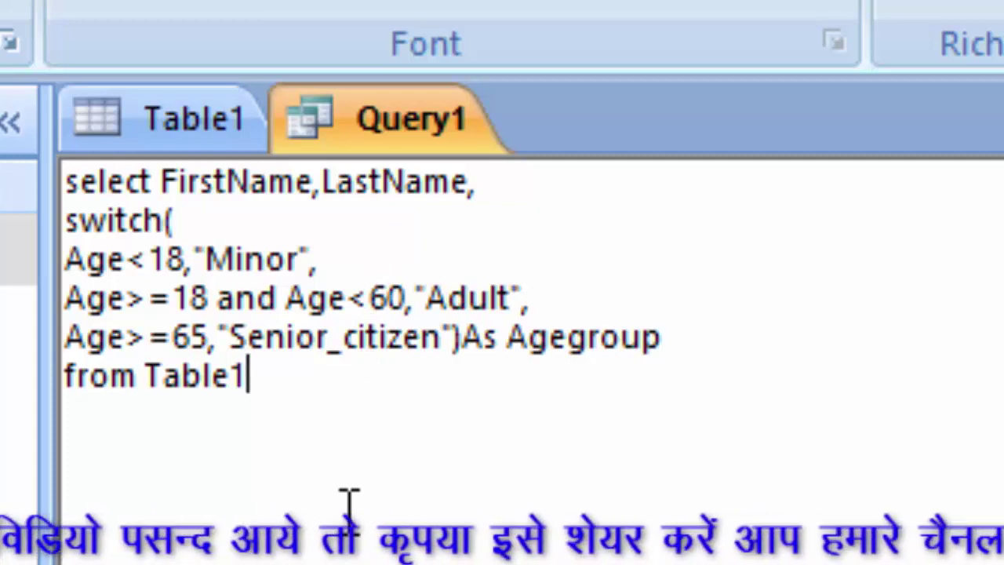
type(";")
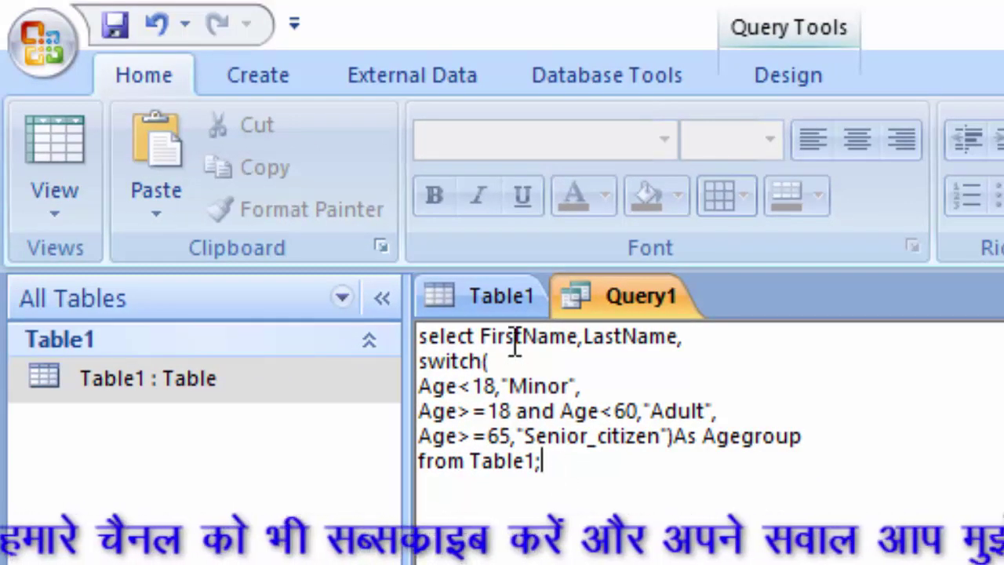
Close Table1, run Query1, and widen the Agegroup column to fit Senior_citizen
right_click(505, 307)
left_click(553, 356)
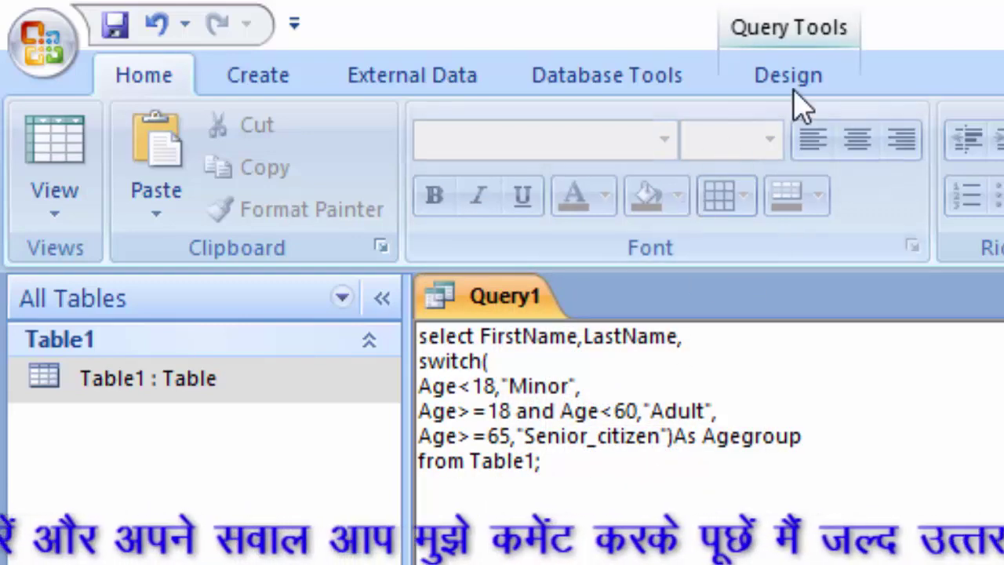
left_click(791, 79)
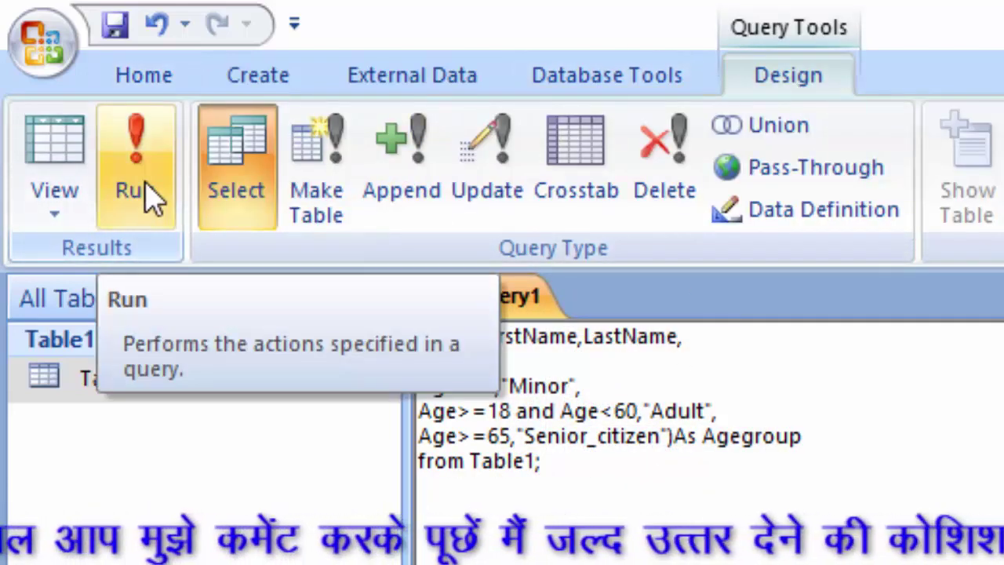
left_click(149, 200)
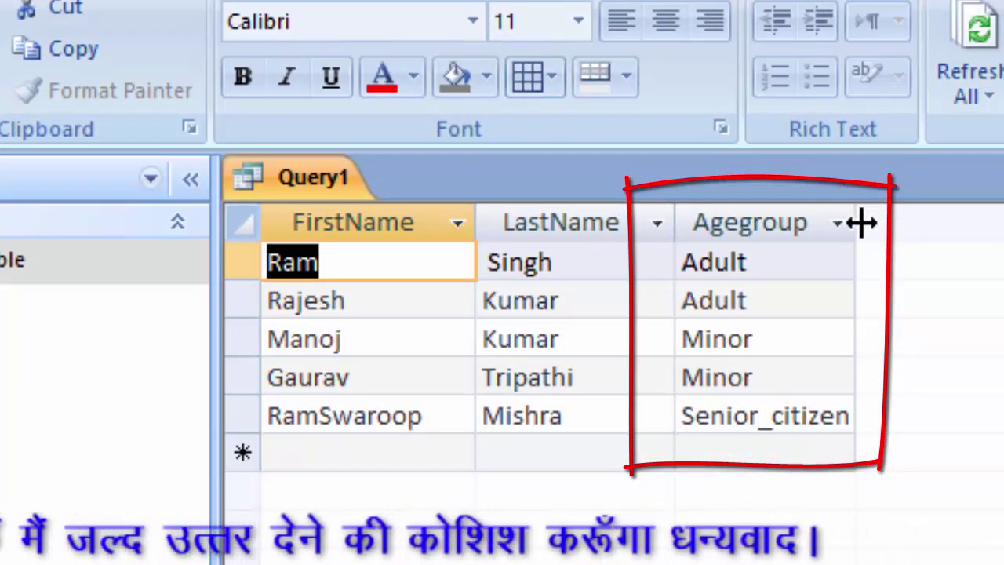
left_click_drag(862, 223, 922, 322)
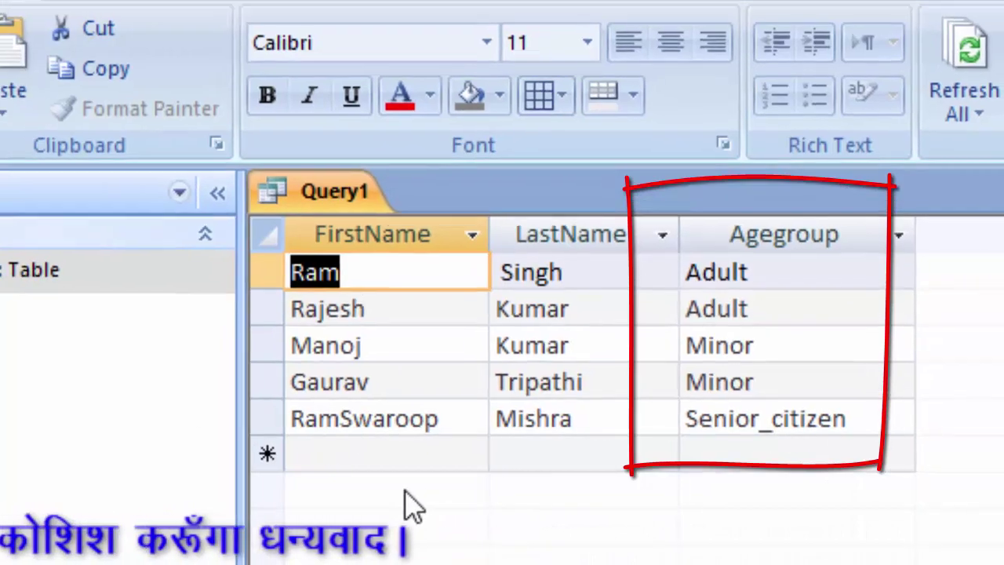
left_click(383, 452)
key("Tab")
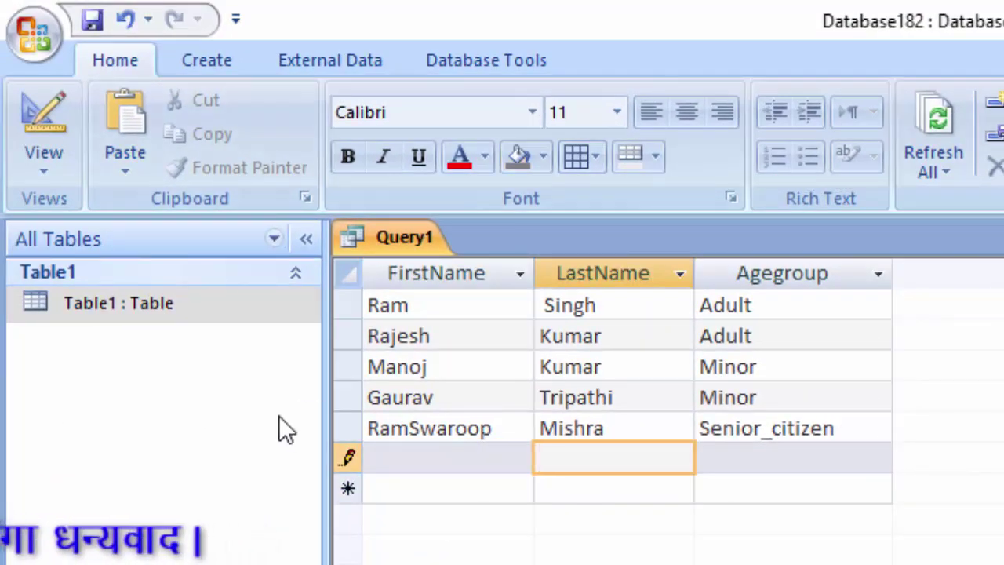
Close the query and save it with the name AgeQ
right_click(395, 251)
left_click(476, 322)
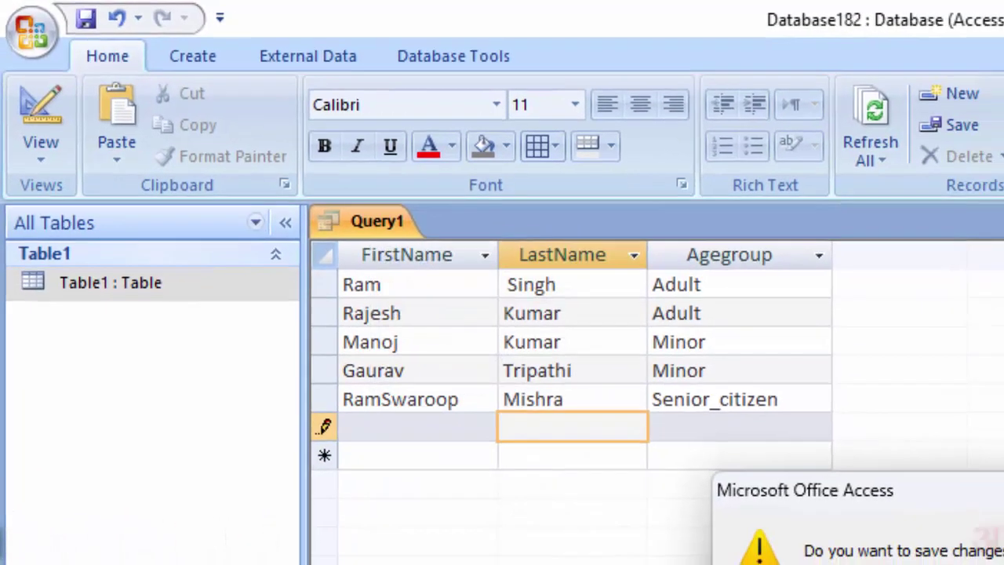
left_click(768, 507)
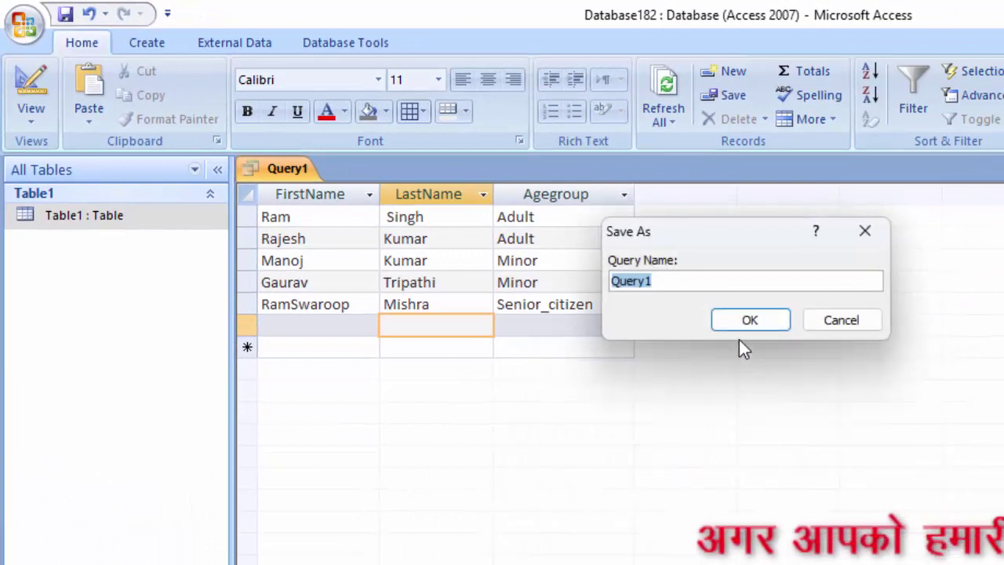
key("BackSpace")
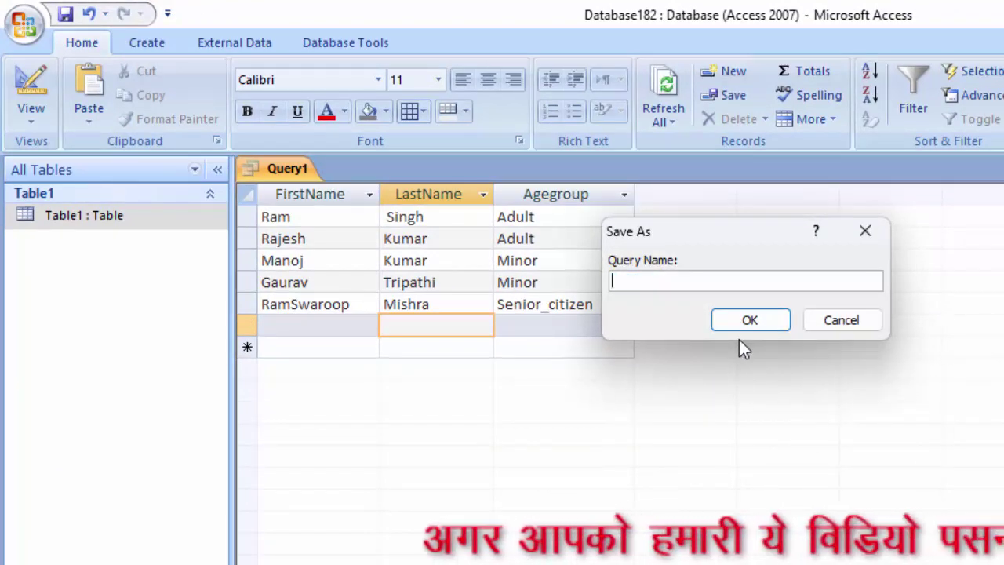
type("Age")
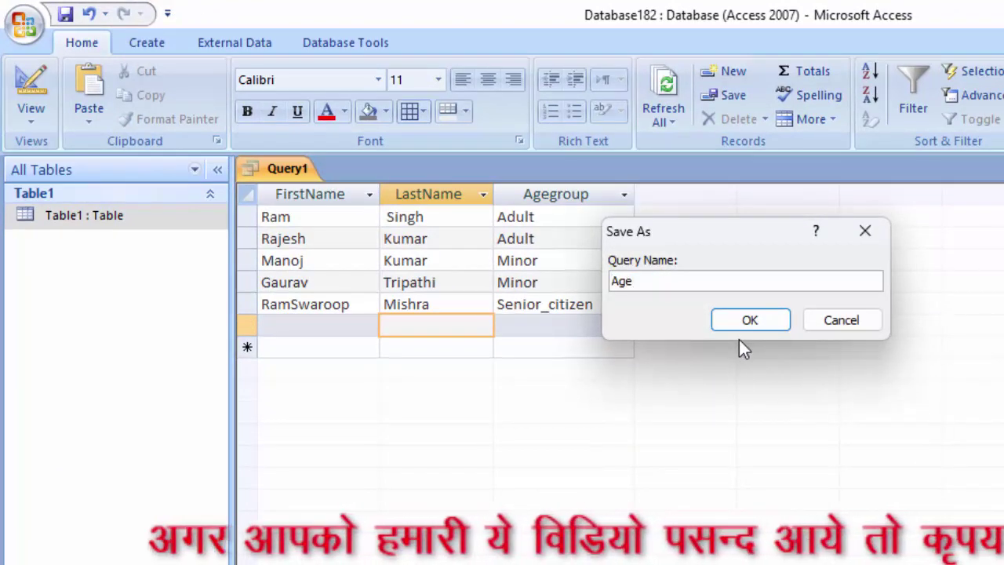
type("Q")
key("Return")
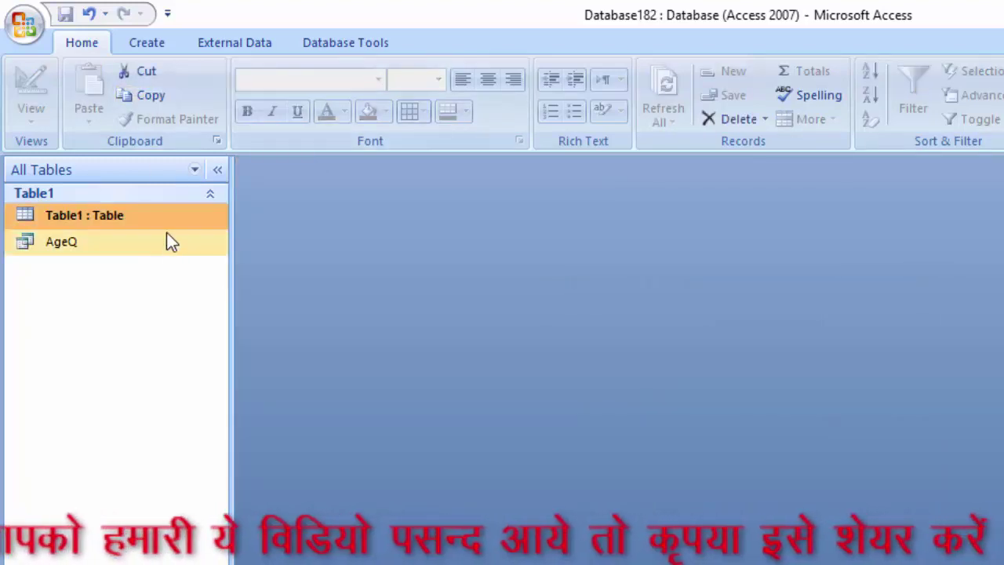
Open Table1 and add record 6 aged 5, correcting the mistyped last name
double_click(167, 222)
left_click(431, 325)
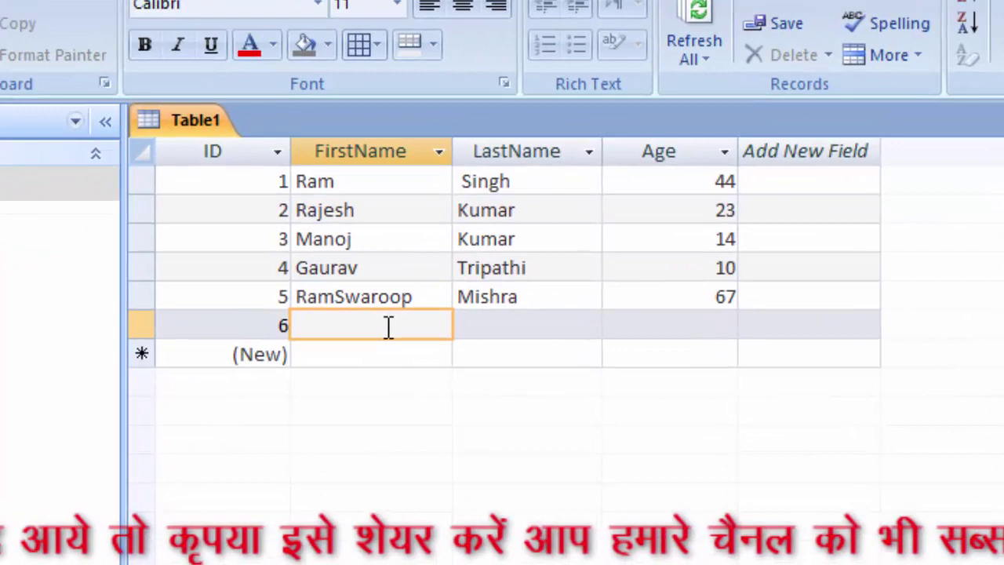
type("Y")
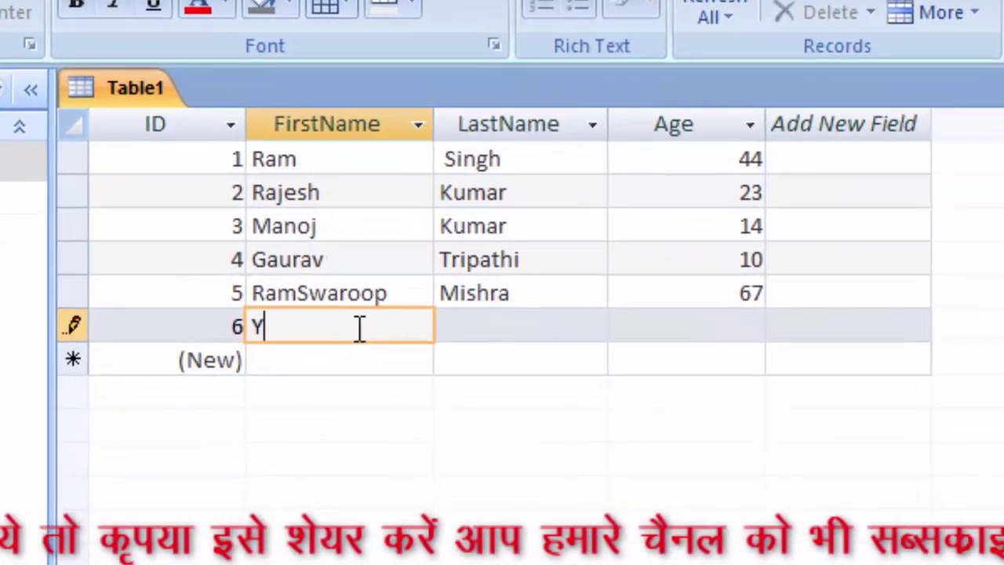
type("uvraj")
key("Tab")
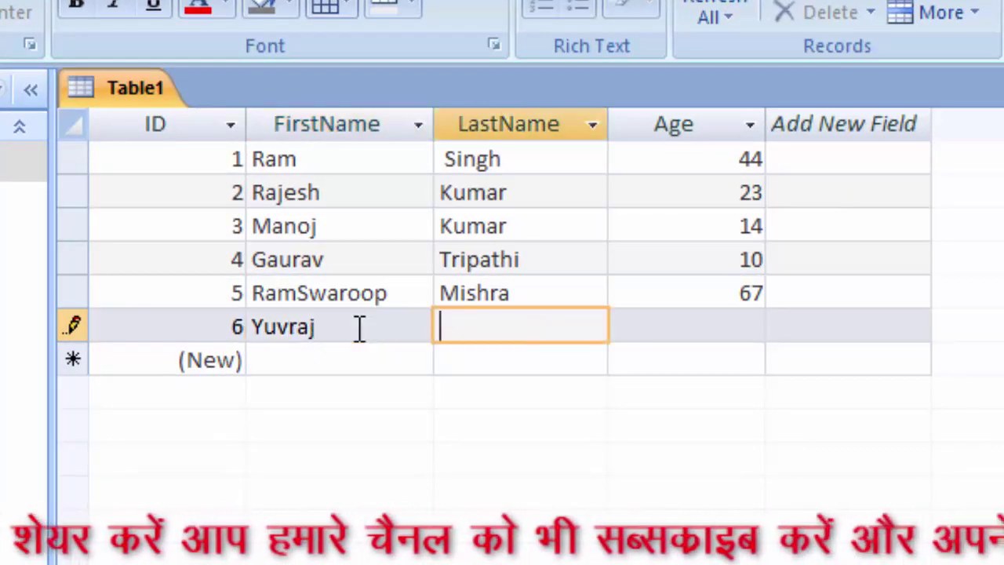
type("5")
key("Tab")
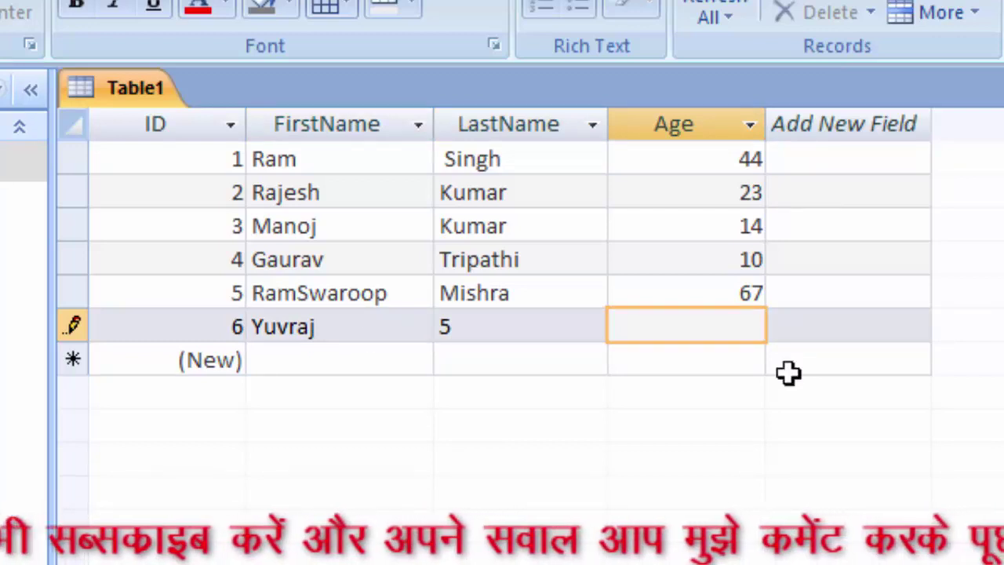
type("5")
left_click(508, 325)
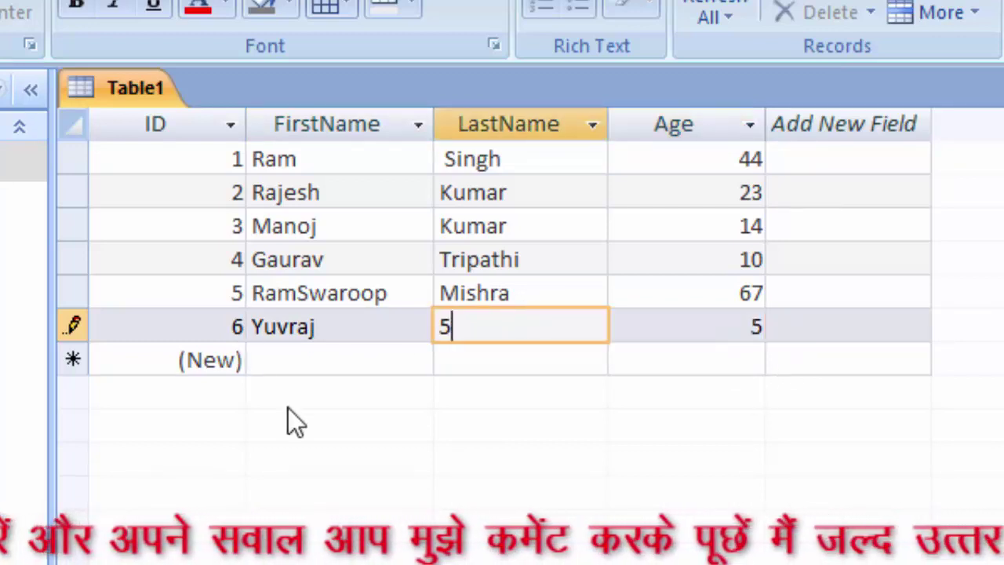
key("BackSpace")
type("Singh")
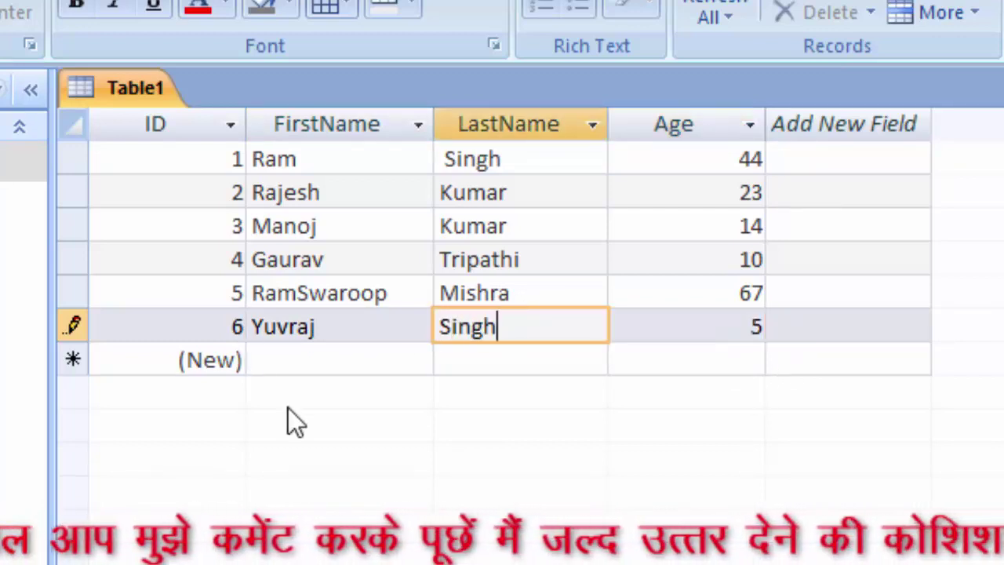
key("Tab")
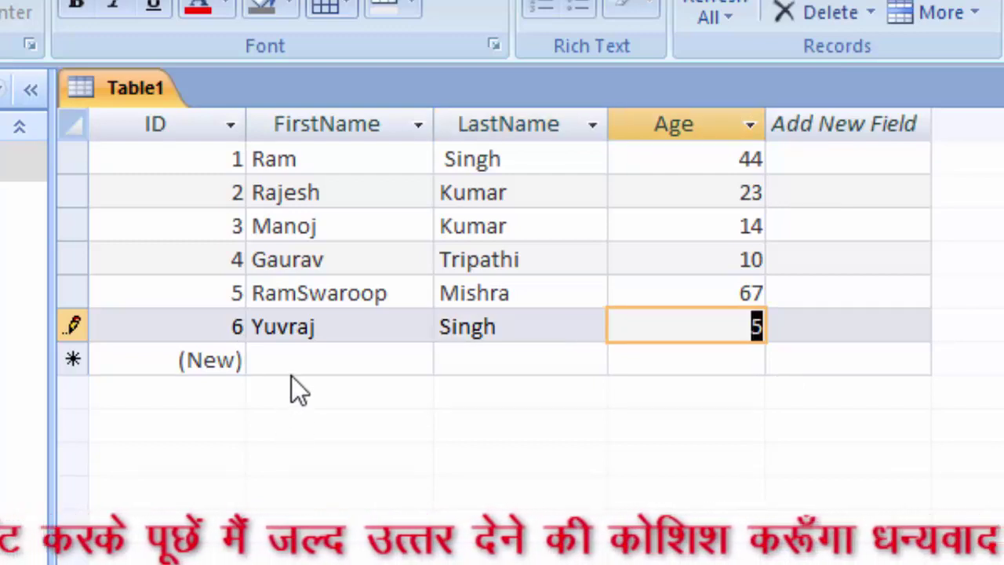
left_click(295, 361)
Add record 7 with a first name, last name and age 12
type("So")
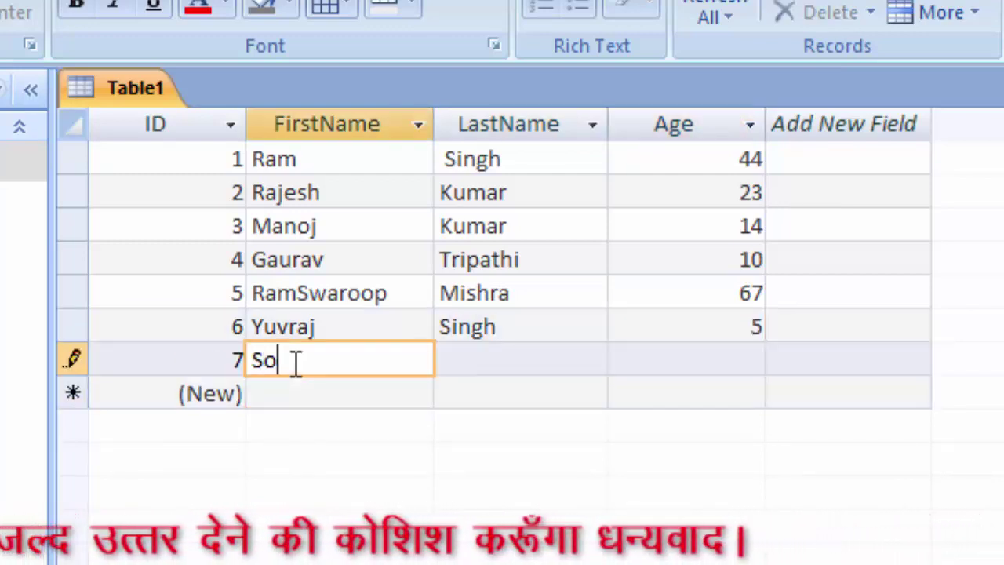
type("nu")
key("Tab")
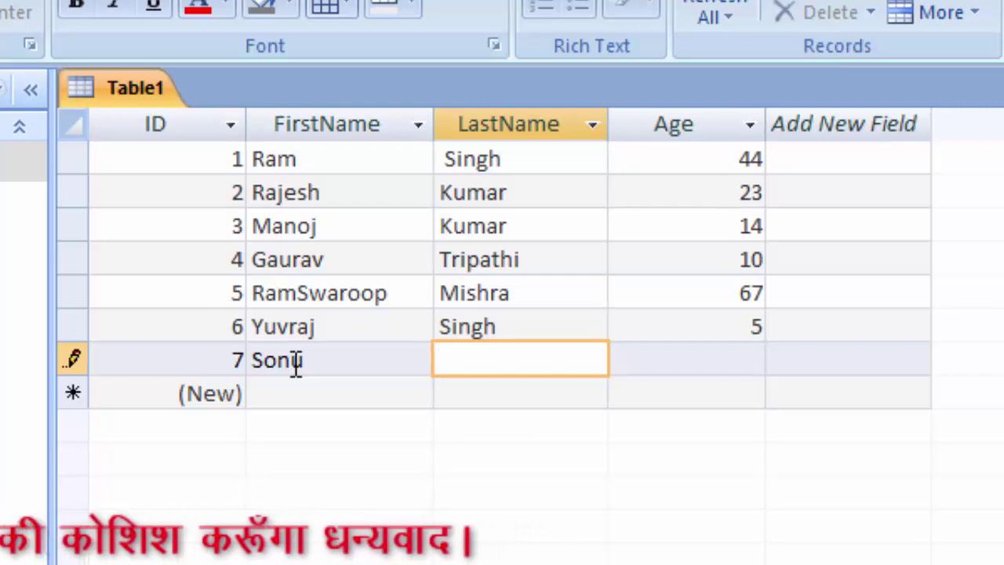
type("Yadav")
key("Tab")
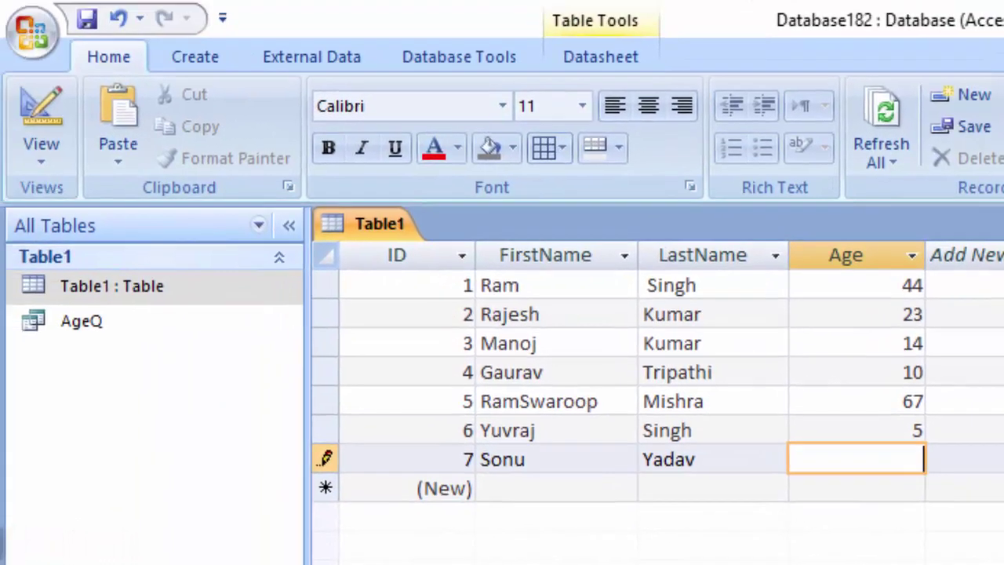
type("12")
key("Tab")
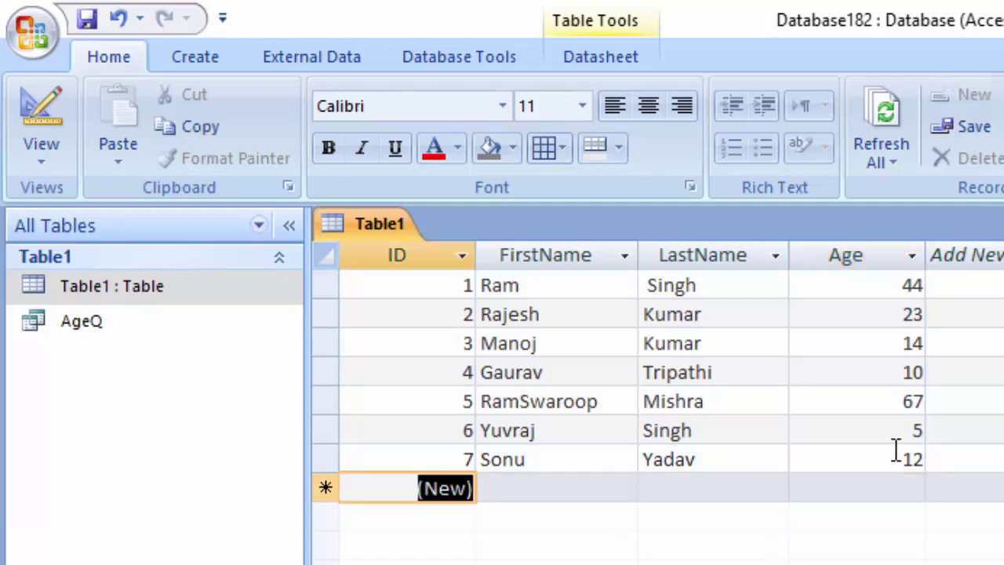
Open AgeQ to confirm the two new people are labelled Minor, then return to Table1
double_click(229, 317)
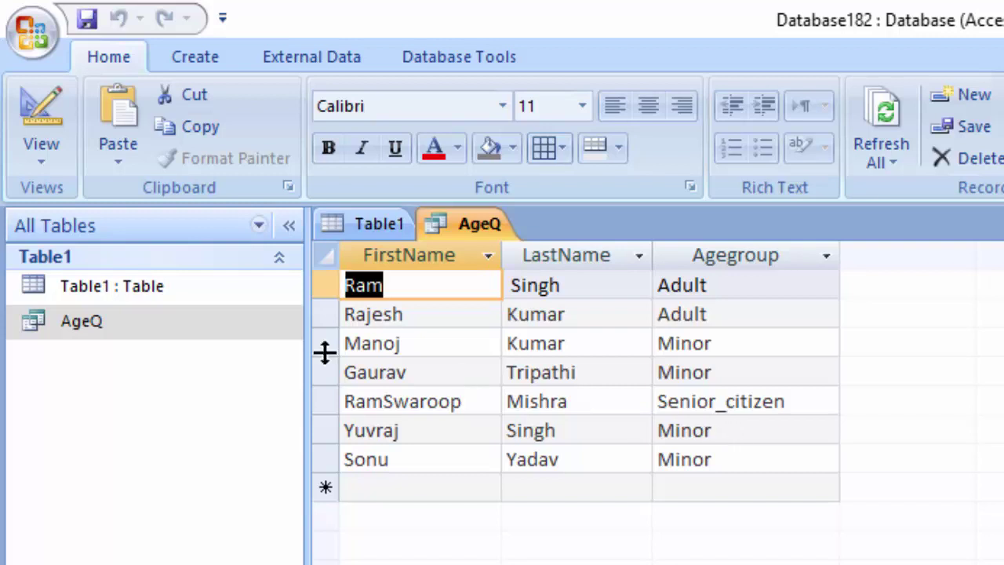
left_click(168, 317)
double_click(164, 298)
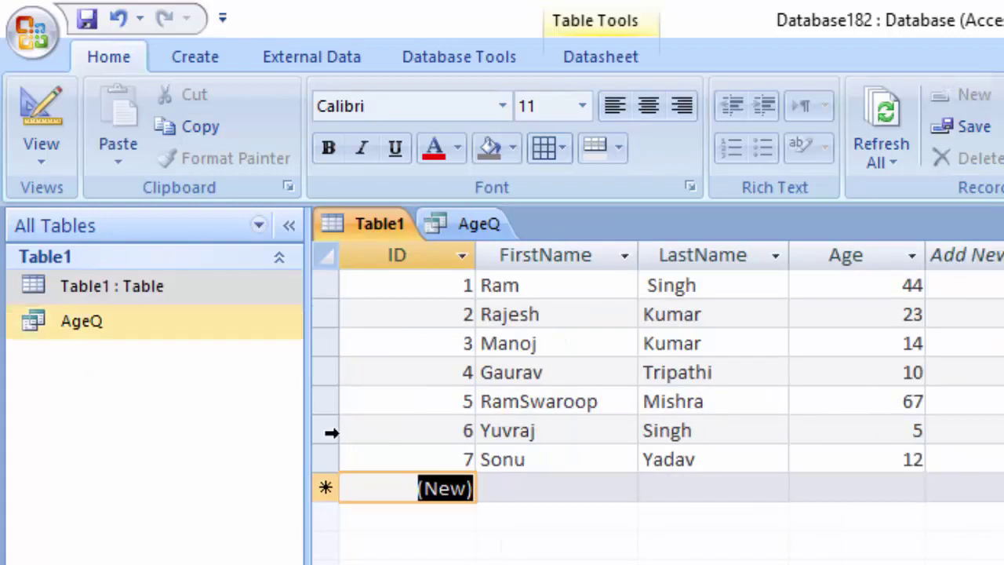
Add record 8 with a first name, last name and age 78
left_click(553, 490)
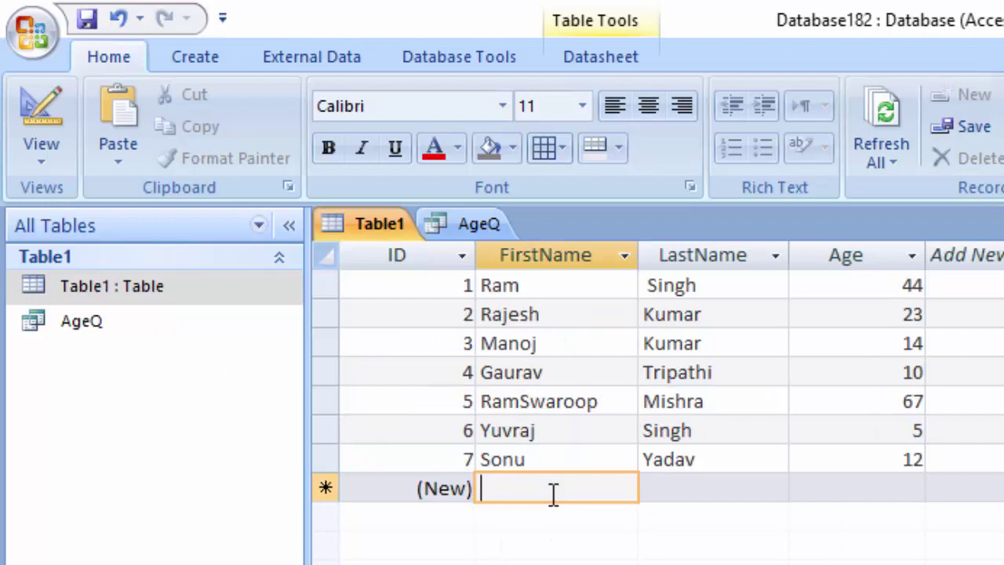
type("Ku")
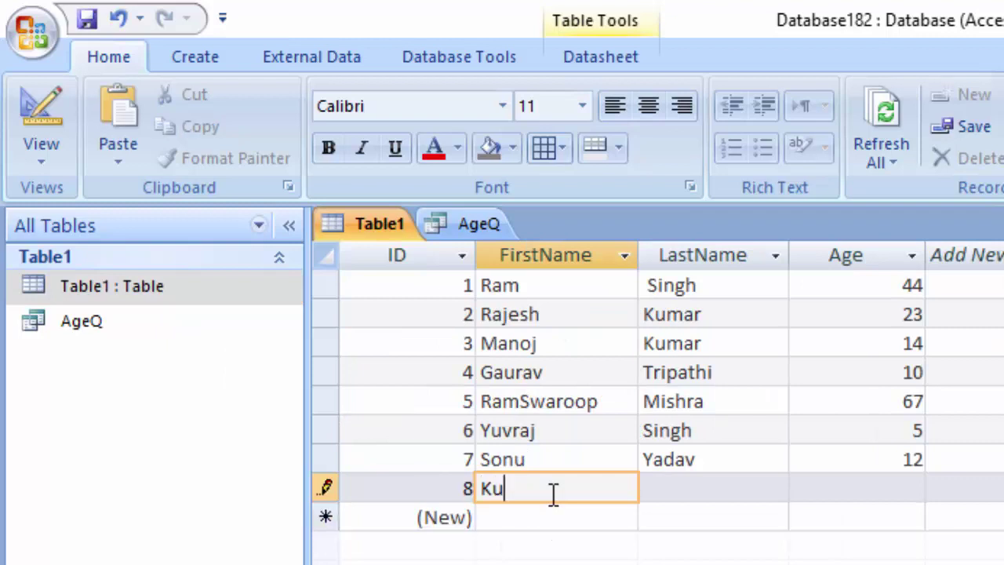
type("ber")
key("Tab")
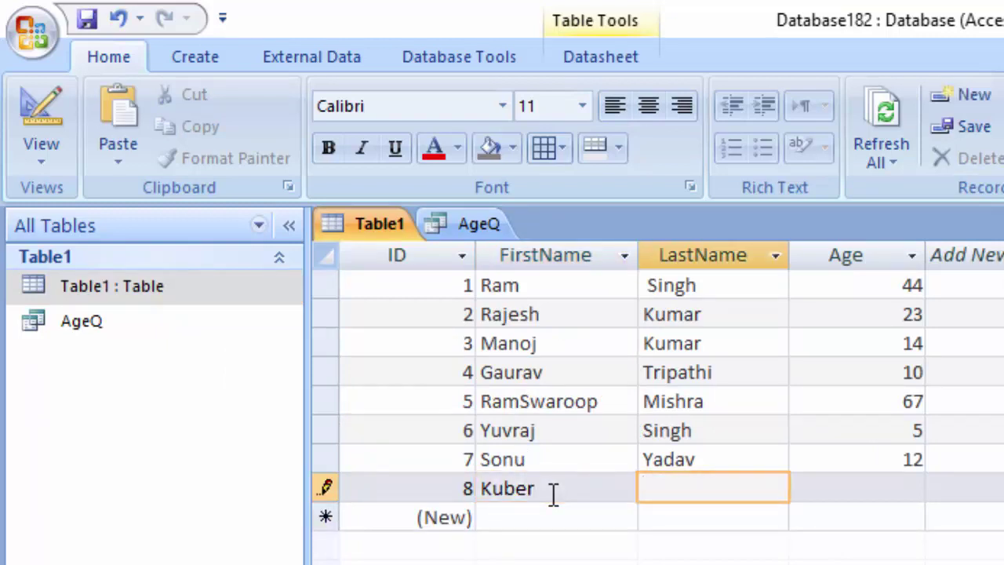
type("Sing")
type("h")
key("Tab")
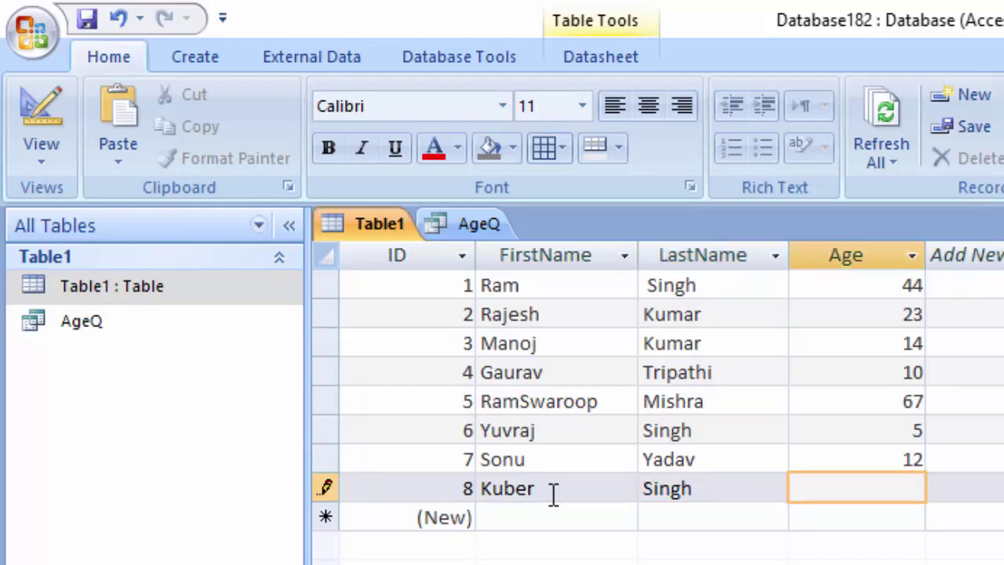
type("78")
key("Tab")
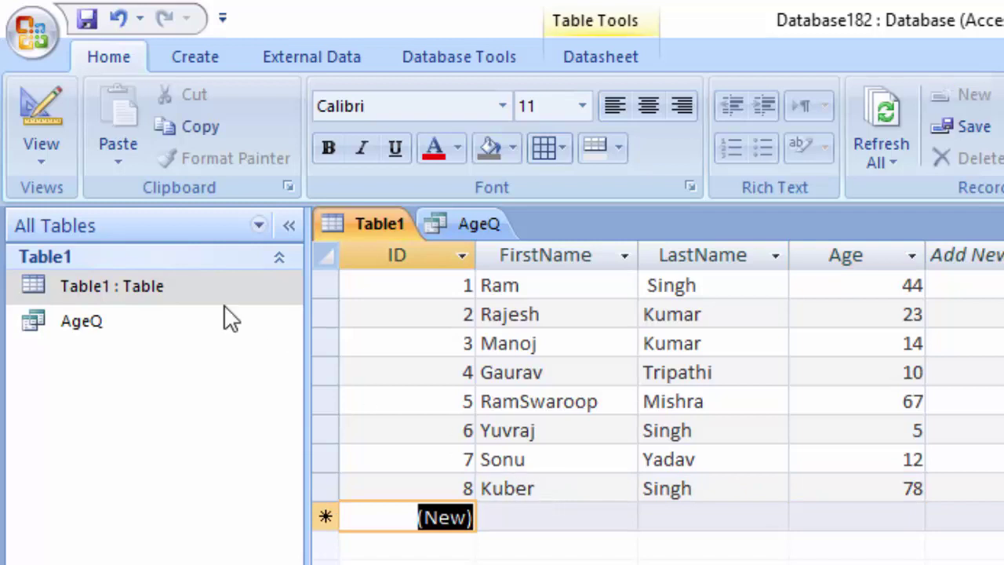
Reopen AgeQ, close Table1, and Refresh All so the 78-year-old shows as Senior_citizen
double_click(169, 325)
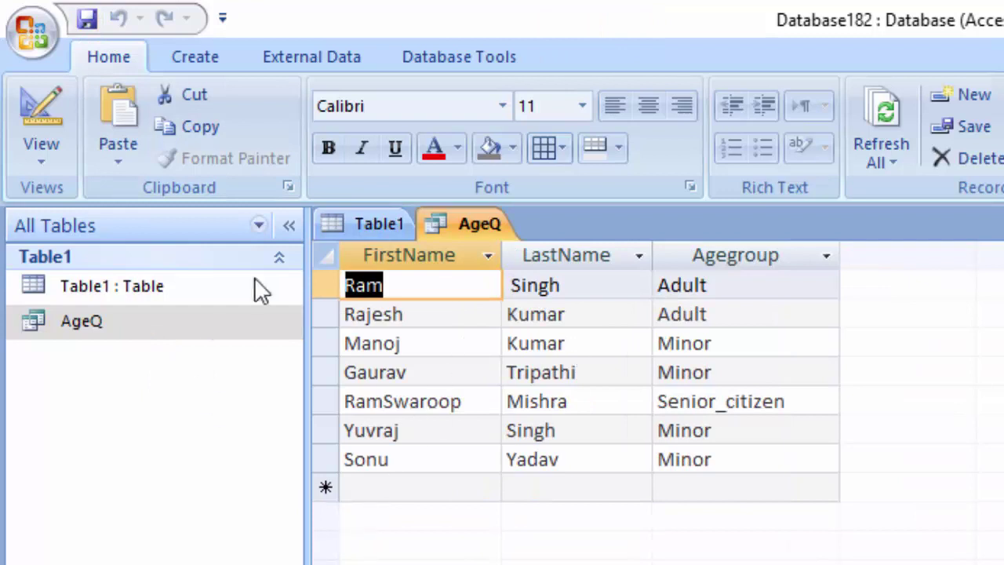
right_click(389, 226)
left_click(457, 274)
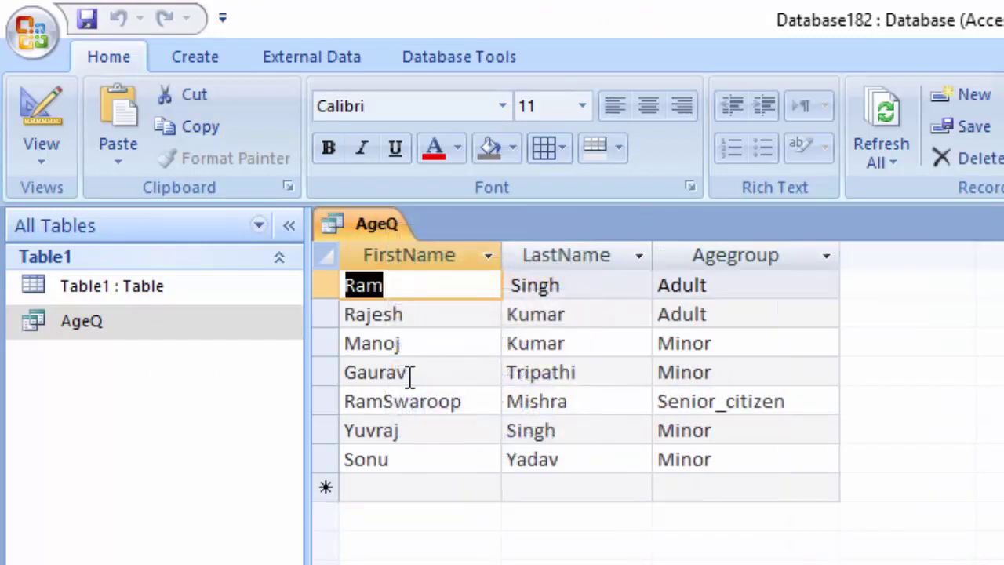
left_click(902, 120)
type("Kuber")
left_click_drag(816, 483, 621, 484)
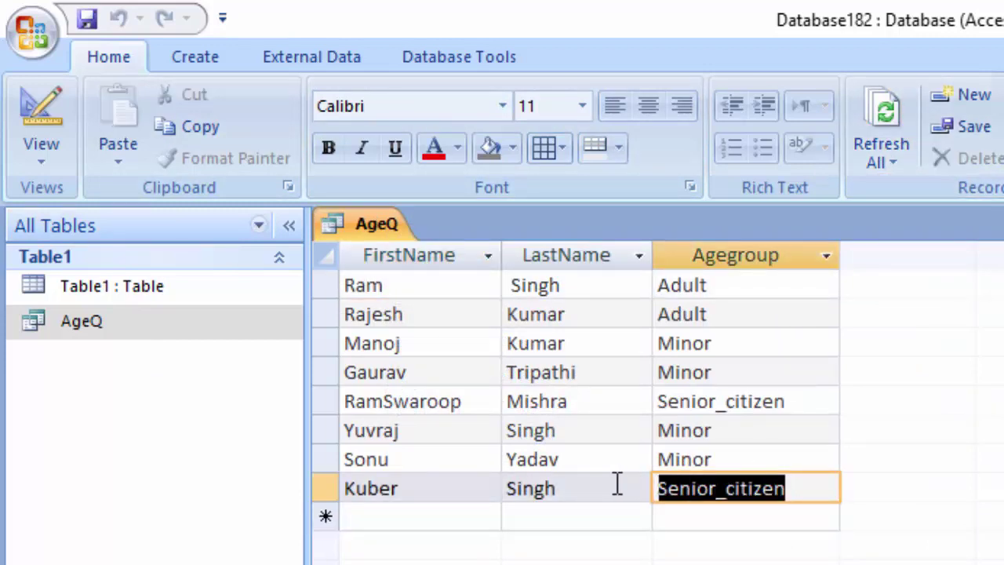